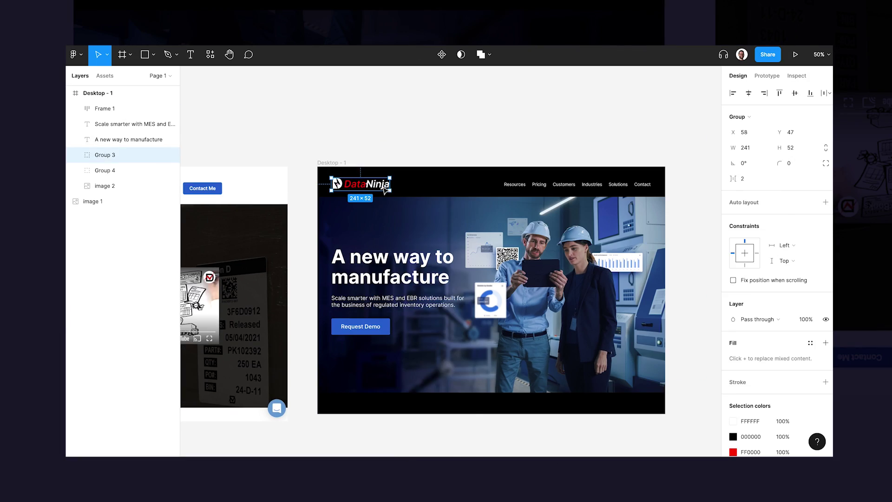
{"action": "right_click", "coordinate": [379, 179]}
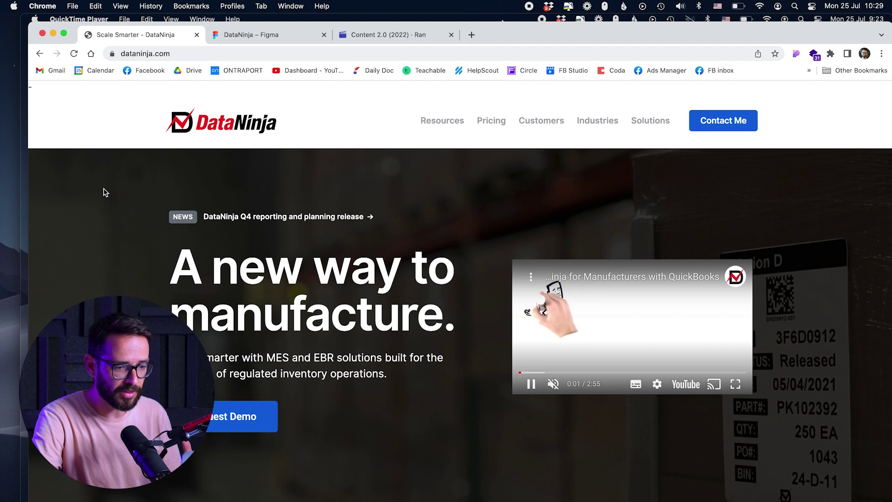
Review the DataNinja homepage's header, hero section, lower sections and client logos, and pause the explainer video
{"action": "scroll", "coordinate": [133, 237], "scroll_direction": "down", "scroll_amount": 10}
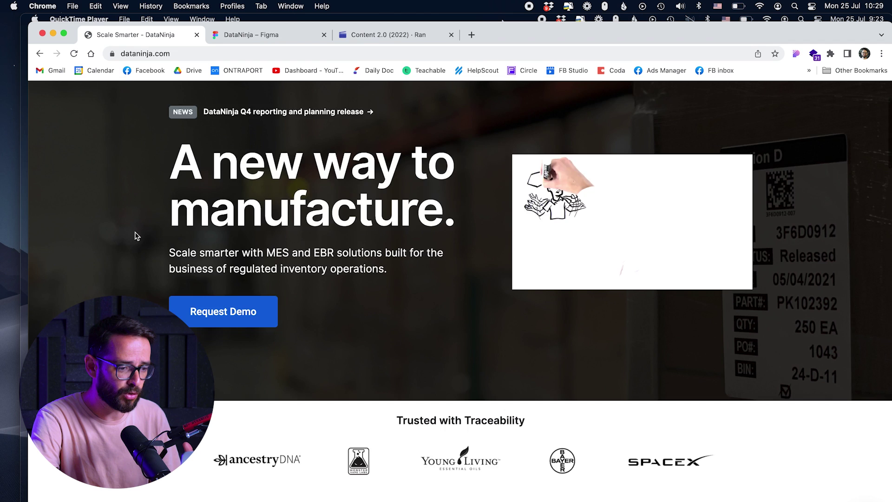
{"action": "scroll", "coordinate": [136, 232], "scroll_direction": "down", "scroll_amount": 7}
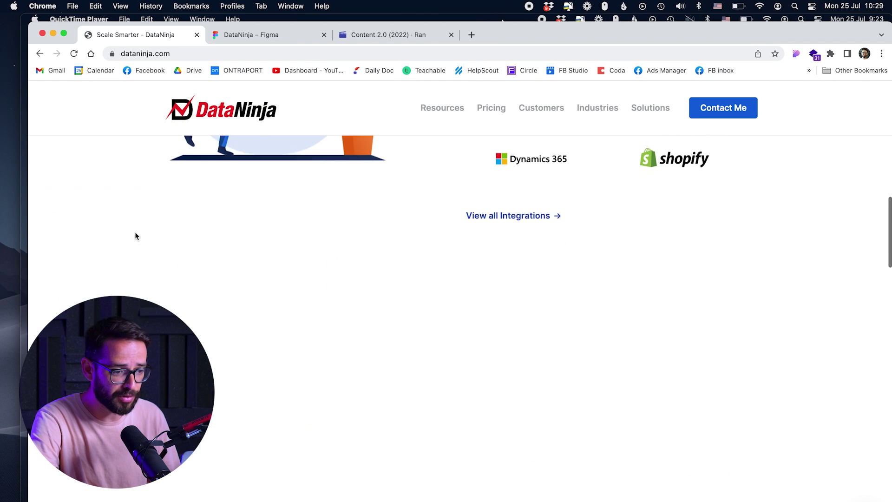
{"action": "scroll", "coordinate": [136, 233], "scroll_direction": "up", "scroll_amount": 20}
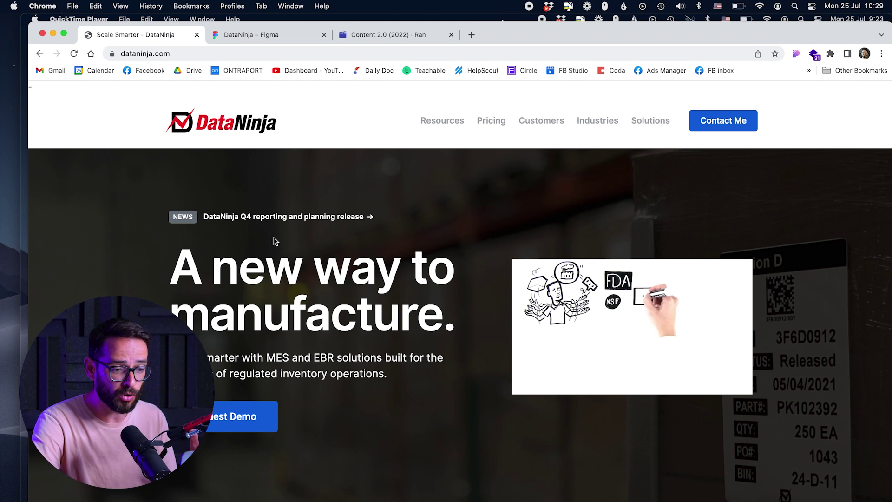
{"action": "mouse_move", "coordinate": [582, 308]}
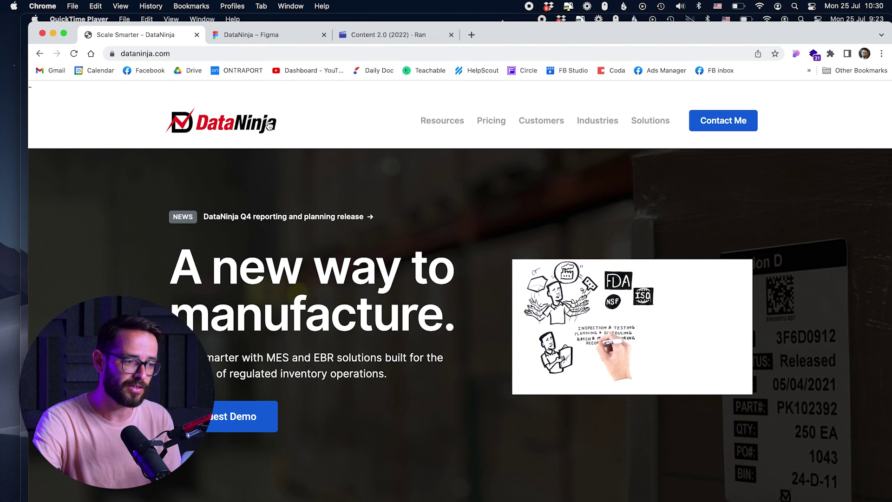
{"action": "scroll", "coordinate": [153, 184], "scroll_direction": "down", "scroll_amount": 1}
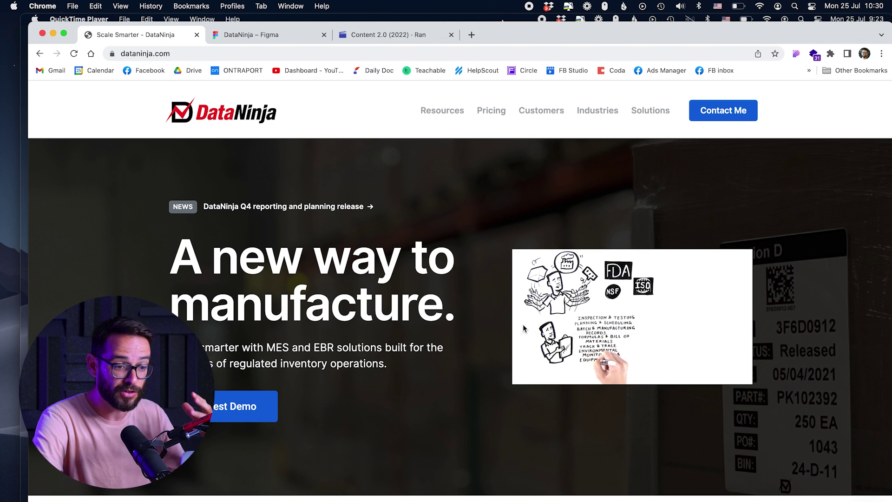
{"action": "mouse_move", "coordinate": [526, 326]}
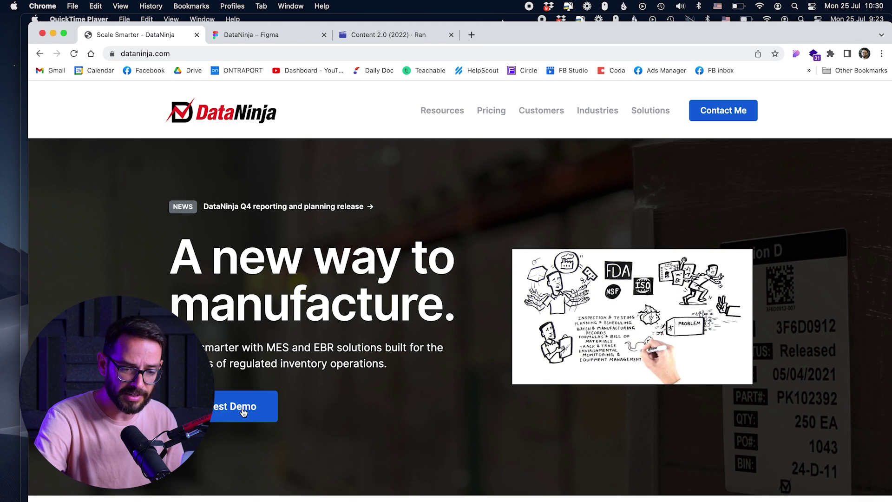
{"action": "mouse_move", "coordinate": [547, 355]}
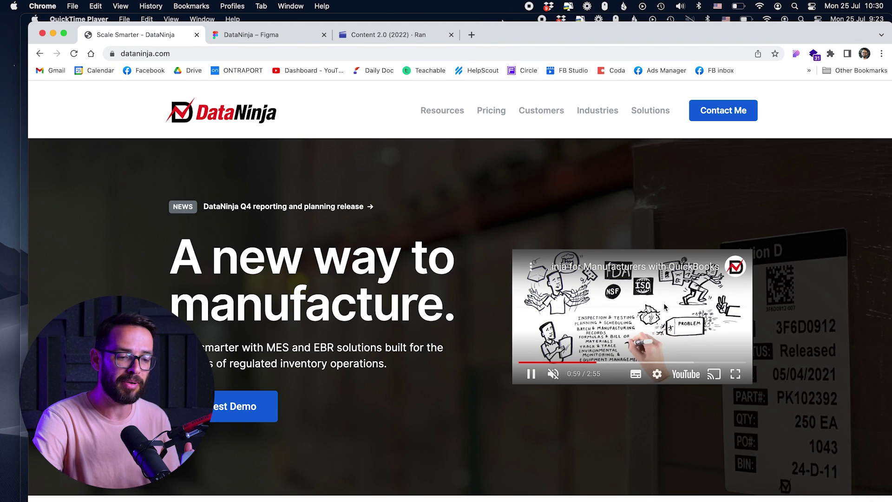
{"action": "left_click", "coordinate": [530, 373]}
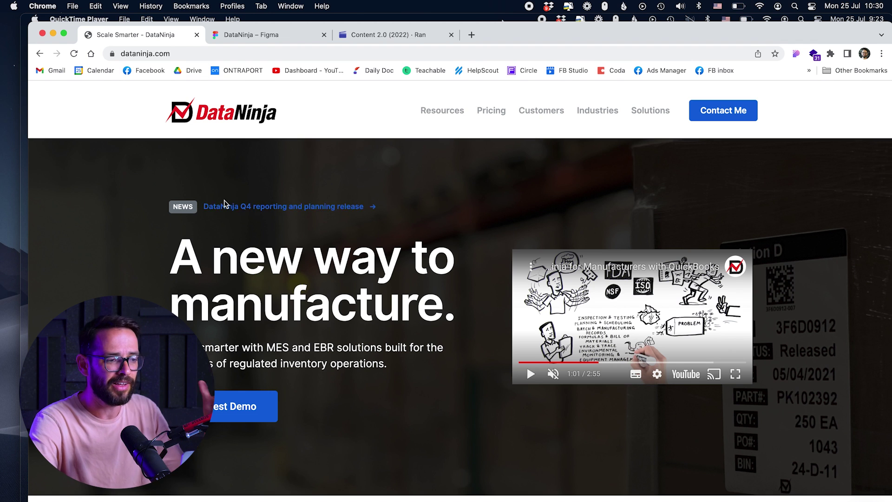
{"action": "scroll", "coordinate": [193, 210], "scroll_direction": "down", "scroll_amount": 4}
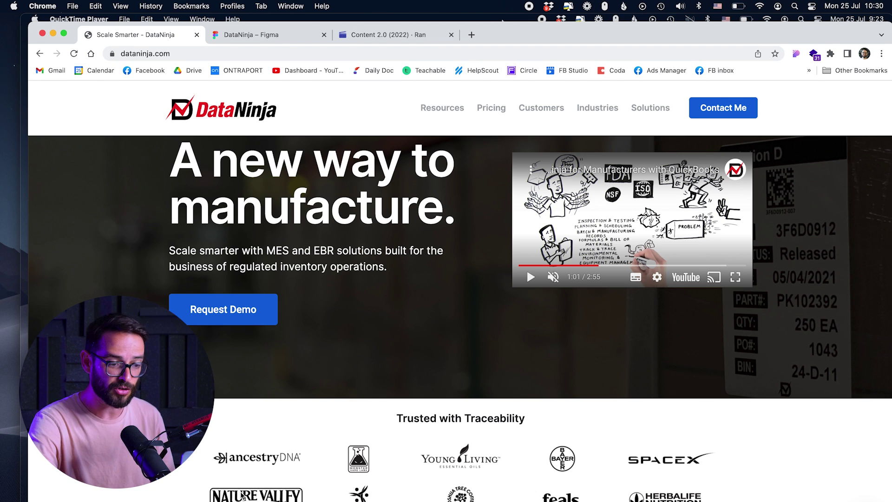
{"action": "scroll", "coordinate": [247, 485], "scroll_direction": "up", "scroll_amount": 1}
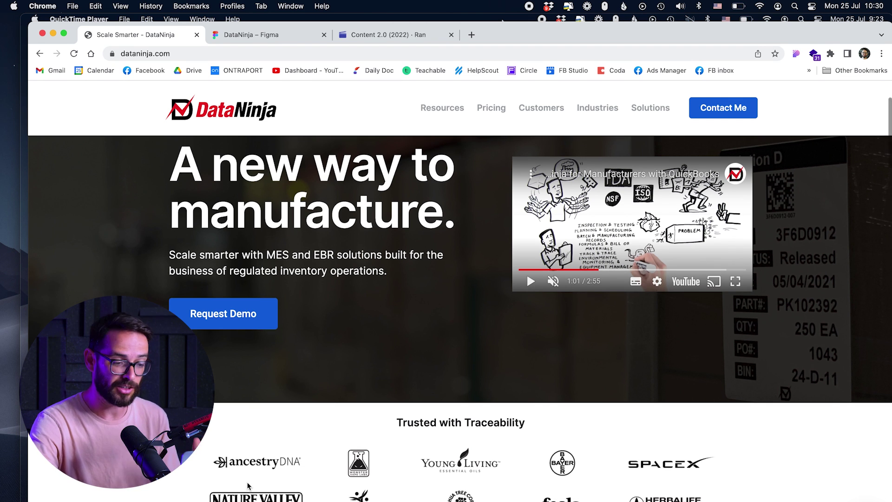
{"action": "scroll", "coordinate": [248, 486], "scroll_direction": "up", "scroll_amount": 4}
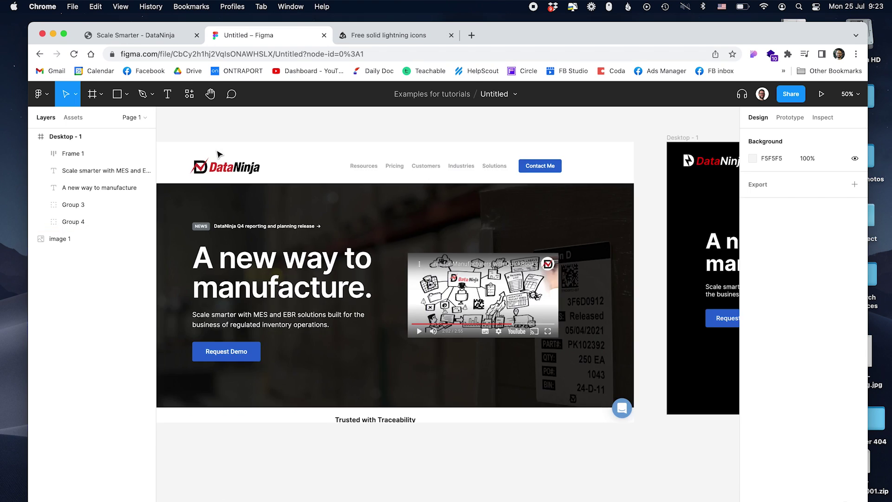
View the Desktop - 1 redesign, then load shutterstock.com in the lightning icons tab and search images for "manufacturing manager tablet"
{"action": "scroll", "coordinate": [217, 152], "scroll_direction": "right", "scroll_amount": 10}
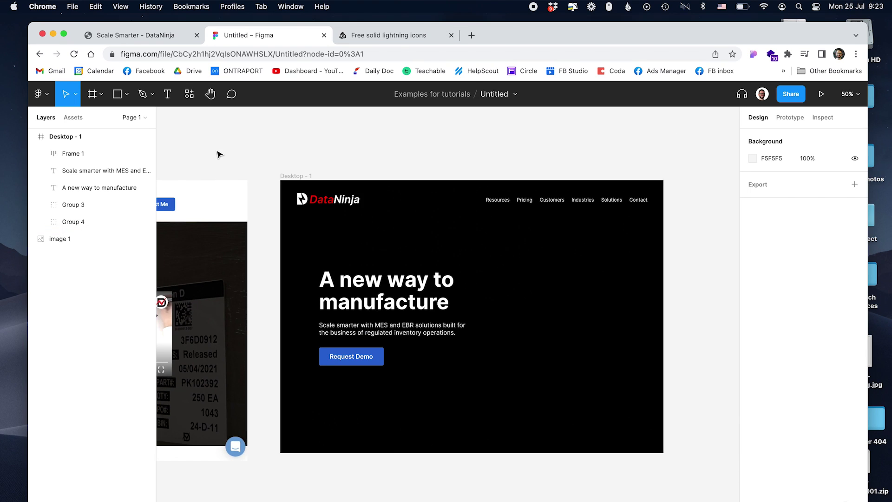
{"action": "scroll", "coordinate": [367, 174], "scroll_direction": "right", "scroll_amount": 3}
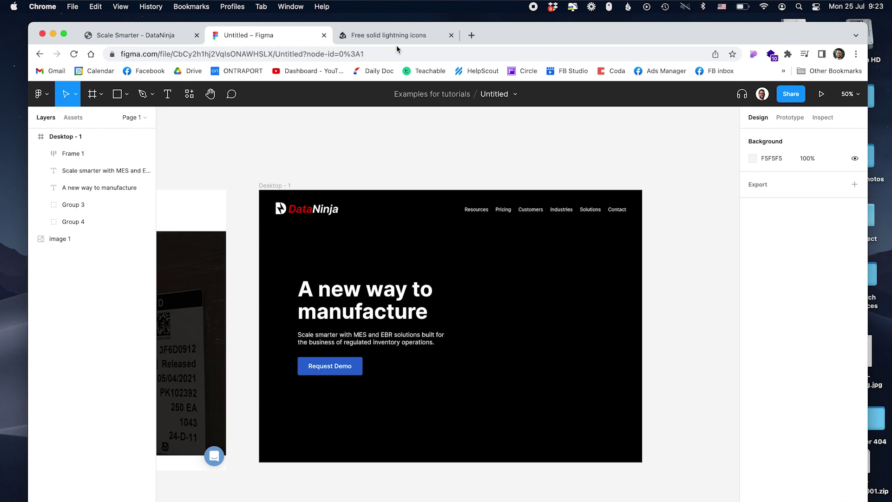
{"action": "left_click", "coordinate": [397, 41]}
{"action": "left_click", "coordinate": [187, 55]}
{"action": "type", "text": "shutterstock.com/"}
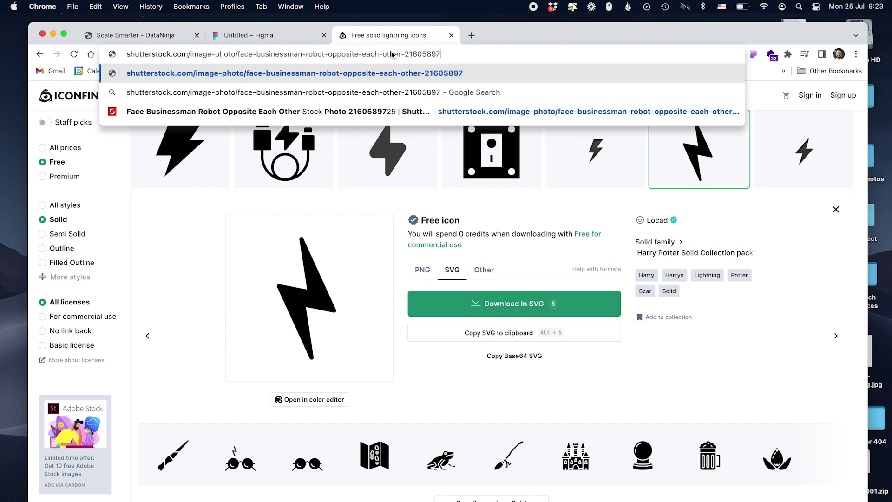
{"action": "key", "text": "Delete"}
{"action": "key", "text": "Return"}
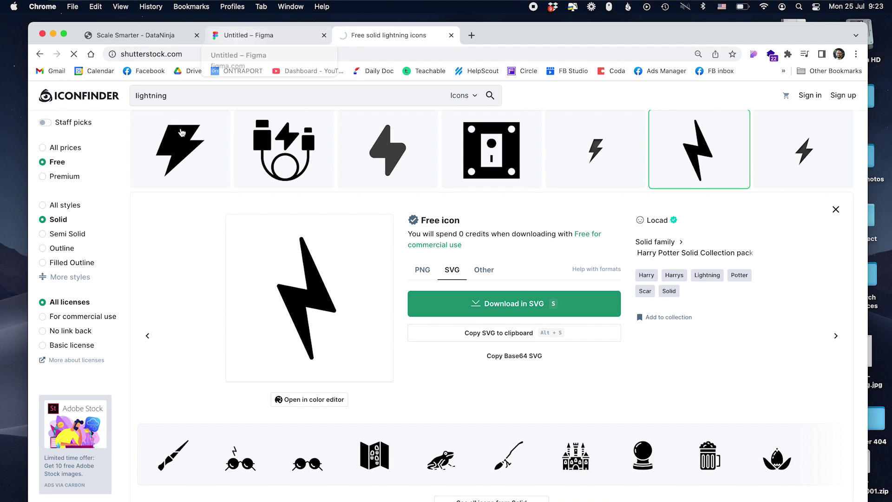
{"action": "type", "text": "manufacturing manager tablet"}
{"action": "key", "text": "Return"}
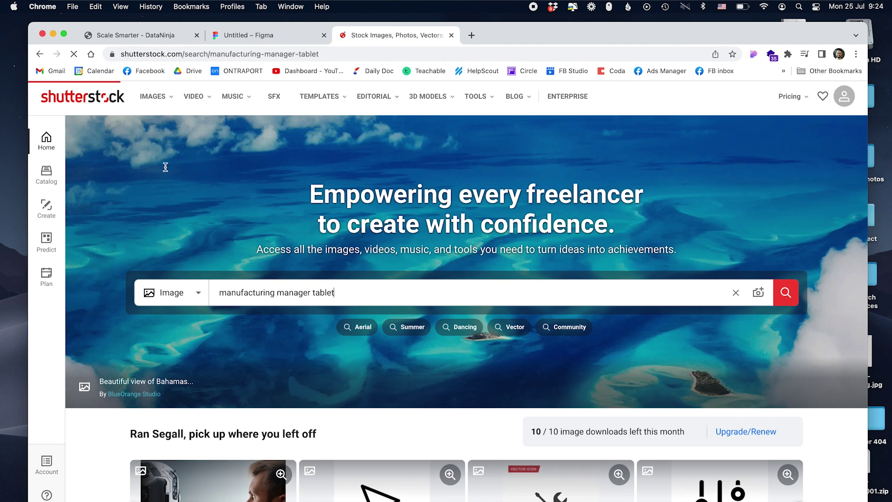
Open the "Modern Factory Female Project Manager" photo of two people in hard hats in a separate tab and view it
{"action": "scroll", "coordinate": [512, 279], "scroll_direction": "down", "scroll_amount": 5}
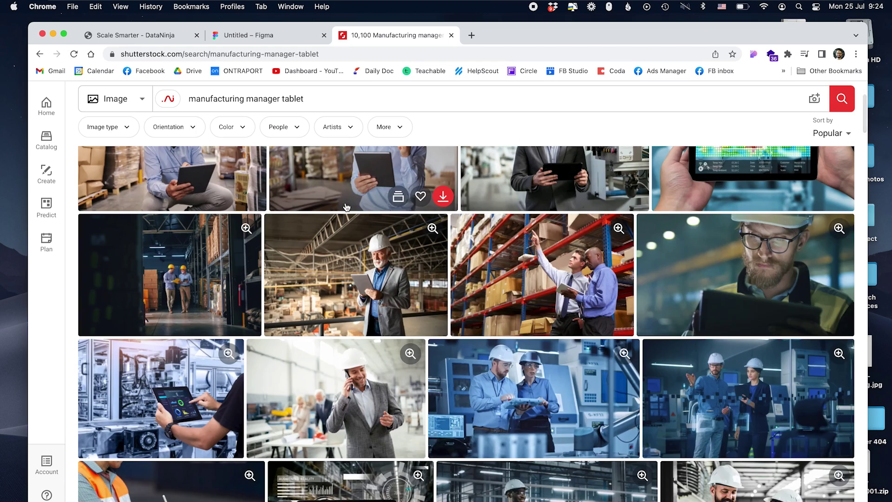
{"action": "left_click", "coordinate": [744, 382], "text": "super"}
{"action": "scroll", "coordinate": [738, 325], "scroll_direction": "down", "scroll_amount": 12}
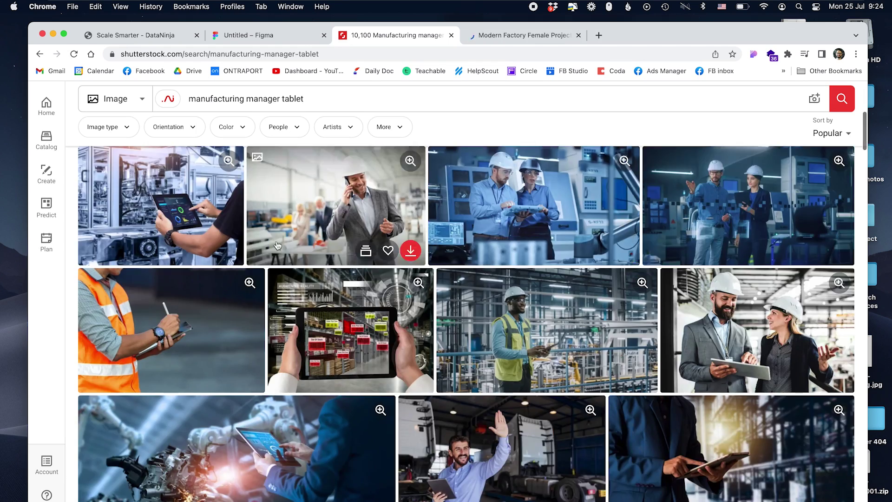
{"action": "scroll", "coordinate": [729, 232], "scroll_direction": "down", "scroll_amount": 6}
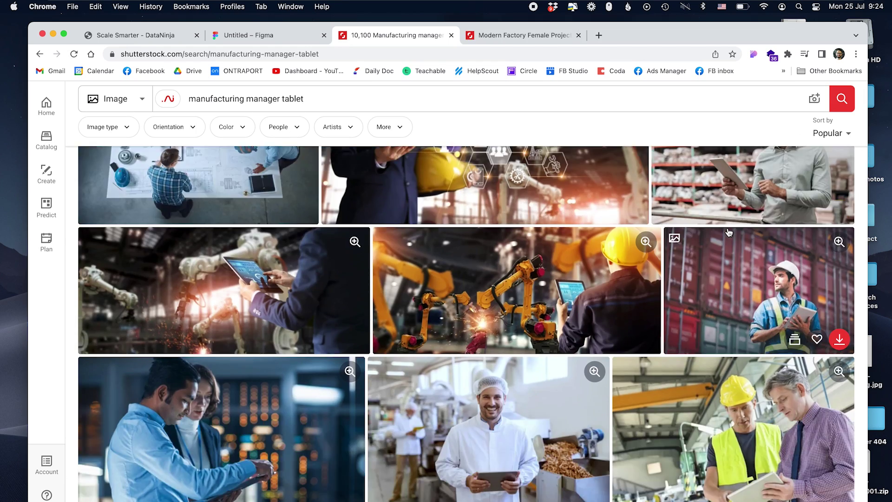
{"action": "scroll", "coordinate": [729, 232], "scroll_direction": "down", "scroll_amount": 15}
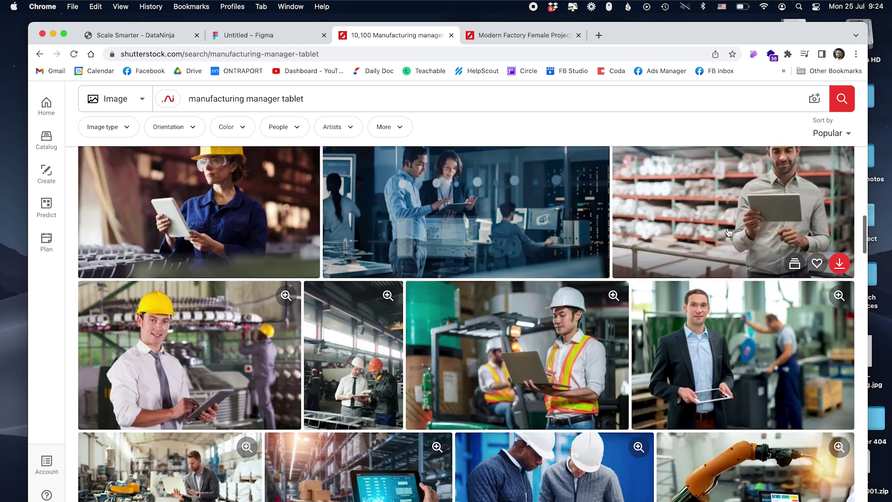
{"action": "left_click", "coordinate": [510, 38]}
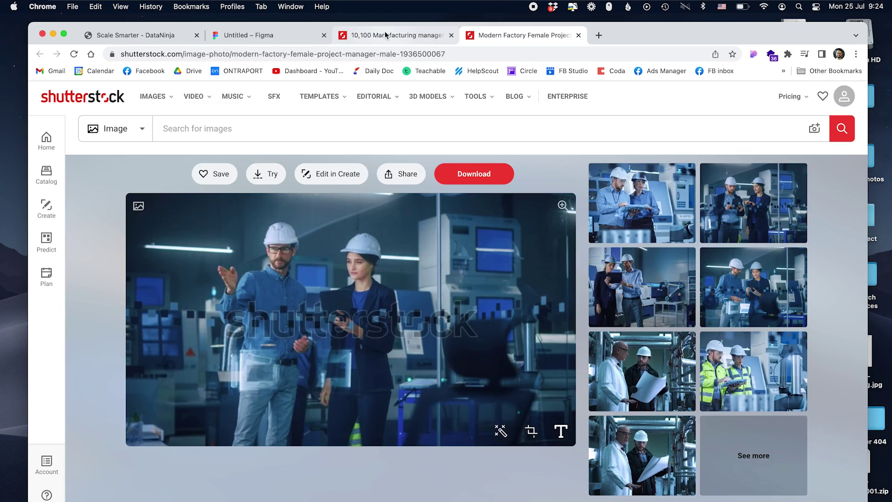
Return to the image search results and open the "Business Logistics Concept" photo in a separate tab
{"action": "left_click", "coordinate": [388, 35]}
{"action": "scroll", "coordinate": [349, 375], "scroll_direction": "down", "scroll_amount": 12}
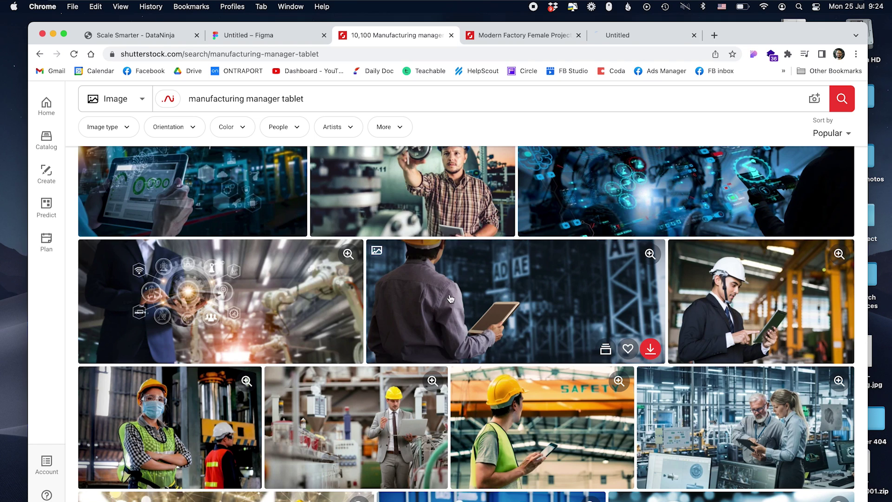
{"action": "scroll", "coordinate": [450, 299], "scroll_direction": "down", "scroll_amount": 10}
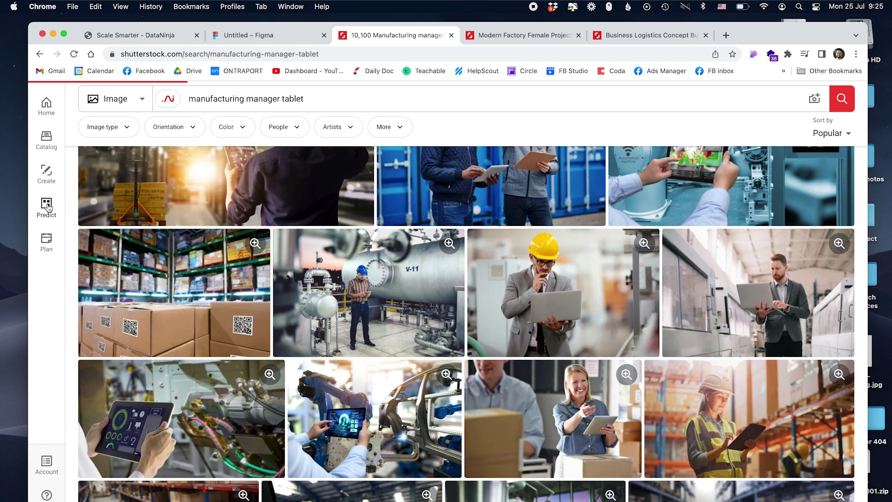
{"action": "left_click", "coordinate": [47, 204]}
{"action": "left_click", "coordinate": [39, 54]}
{"action": "left_click", "coordinate": [126, 128]}
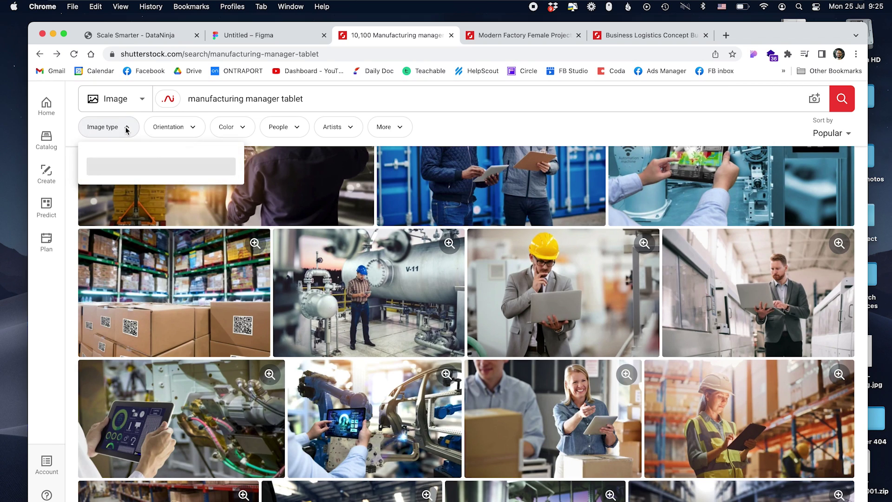
{"action": "left_click", "coordinate": [129, 127]}
{"action": "left_click", "coordinate": [130, 126]}
{"action": "left_click", "coordinate": [183, 126]}
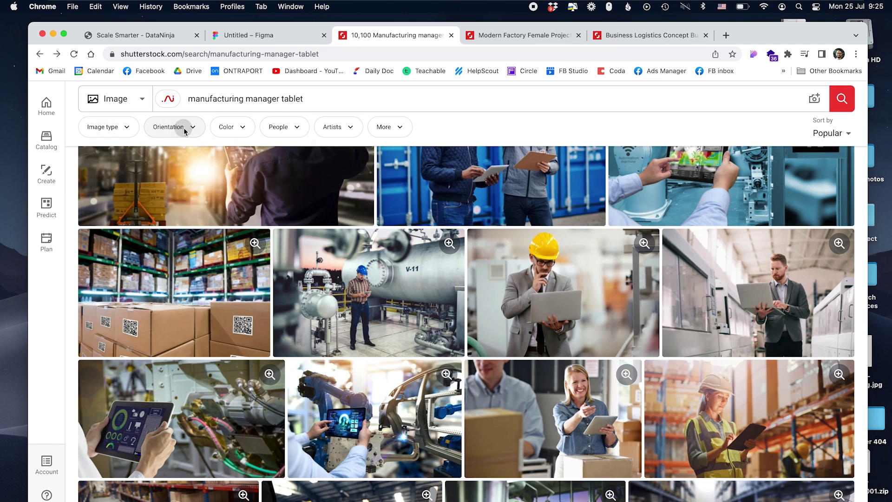
{"action": "left_click", "coordinate": [389, 127]}
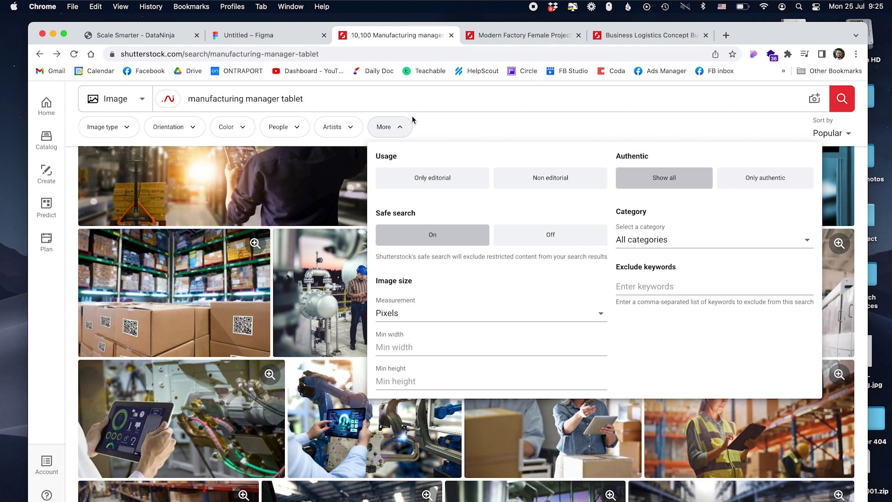
{"action": "left_click", "coordinate": [482, 131]}
Browse further down the stock photo results and open the "Technician Engineer Standing" photo in a separate tab
{"action": "scroll", "coordinate": [488, 186], "scroll_direction": "down", "scroll_amount": 10}
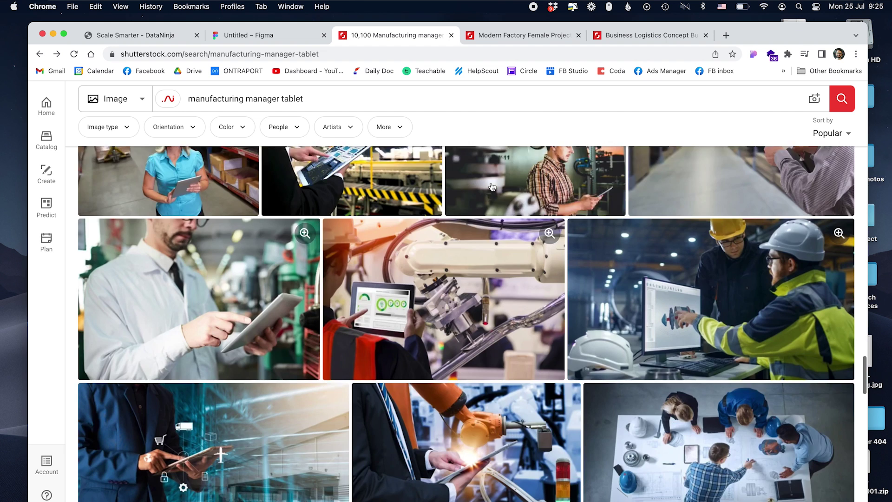
{"action": "scroll", "coordinate": [491, 187], "scroll_direction": "down", "scroll_amount": 4}
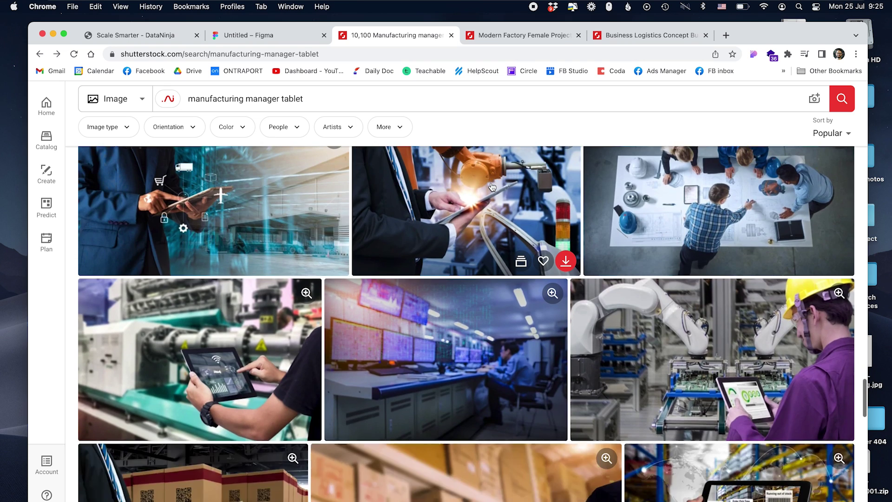
{"action": "scroll", "coordinate": [491, 187], "scroll_direction": "up", "scroll_amount": 1}
{"action": "scroll", "coordinate": [492, 187], "scroll_direction": "down", "scroll_amount": 3}
{"action": "scroll", "coordinate": [492, 209], "scroll_direction": "down", "scroll_amount": 4}
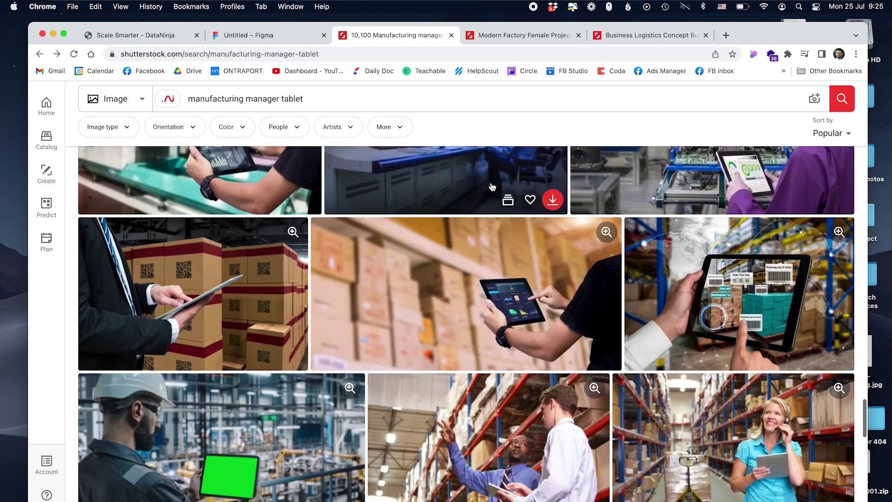
{"action": "scroll", "coordinate": [492, 302], "scroll_direction": "down", "scroll_amount": 4}
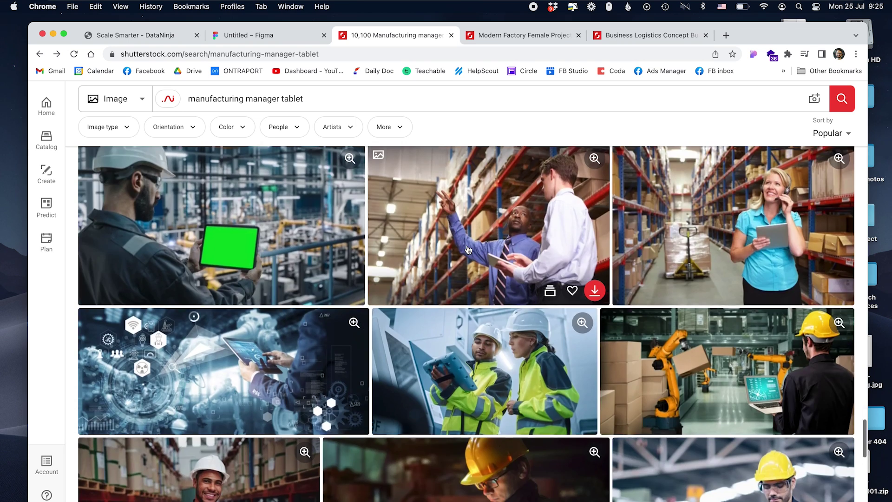
{"action": "scroll", "coordinate": [468, 250], "scroll_direction": "down", "scroll_amount": 3}
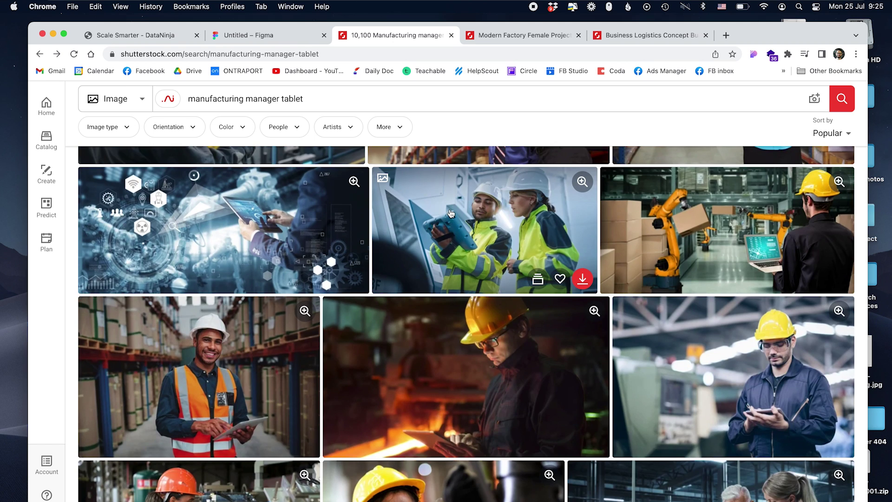
{"action": "scroll", "coordinate": [451, 214], "scroll_direction": "down", "scroll_amount": 2}
{"action": "left_click", "coordinate": [685, 295], "text": "super"}
Go back to the "Modern Factory Female Project Manager" photo and open the similar shot of two engineers holding a tablet
{"action": "scroll", "coordinate": [684, 294], "scroll_direction": "down", "scroll_amount": 8}
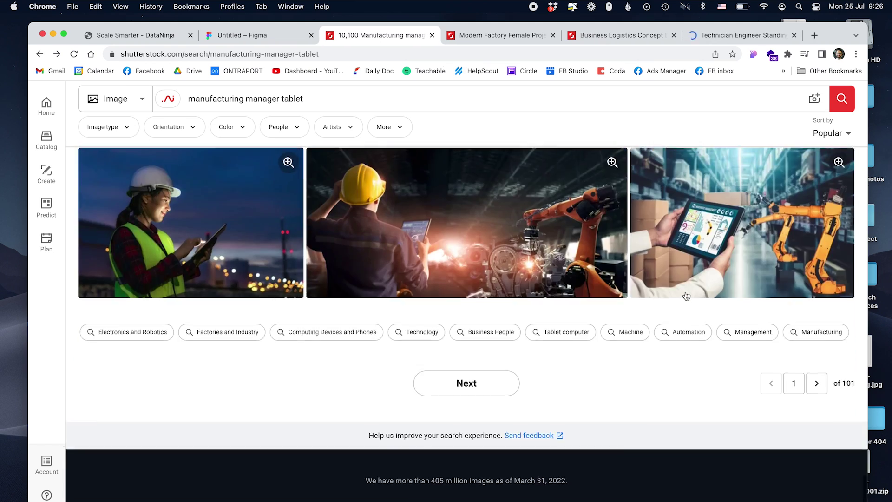
{"action": "scroll", "coordinate": [685, 295], "scroll_direction": "up", "scroll_amount": 7}
{"action": "left_click", "coordinate": [483, 36]}
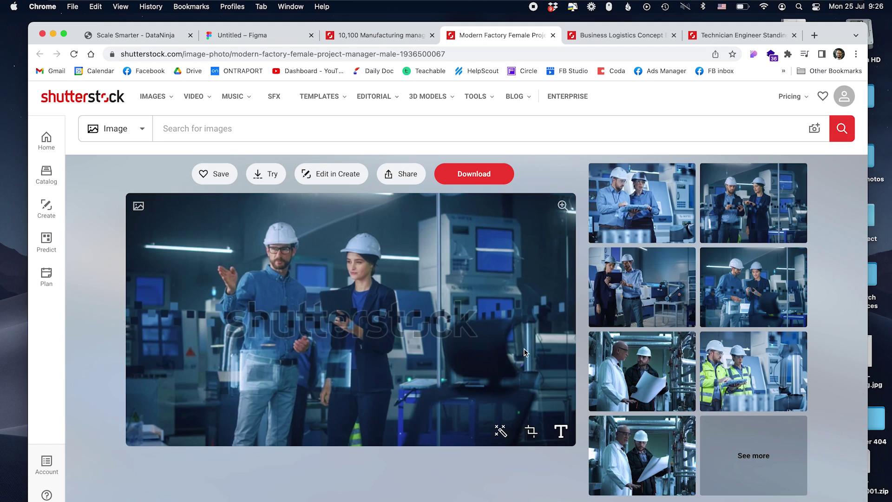
{"action": "left_click", "coordinate": [641, 286]}
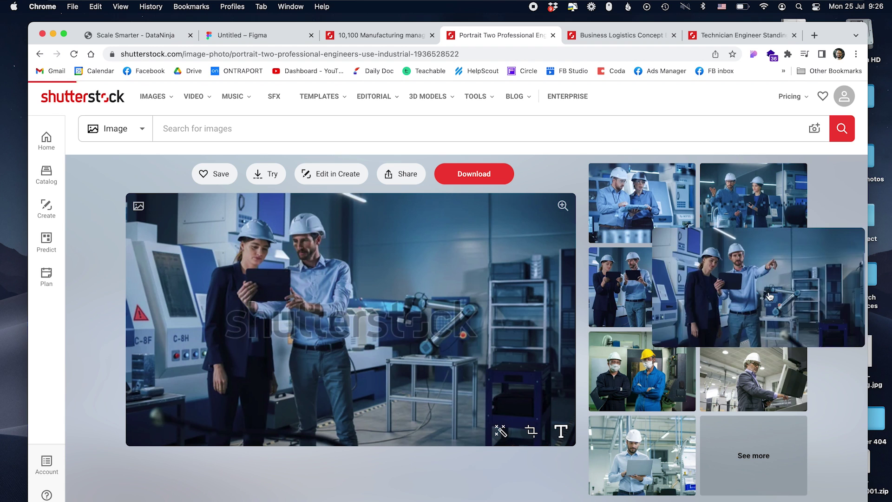
Go through the similar shots of the two engineers and open the one where the man holds up the tablet with both hands
{"action": "left_click", "coordinate": [769, 296]}
{"action": "scroll", "coordinate": [528, 284], "scroll_direction": "down", "scroll_amount": 4}
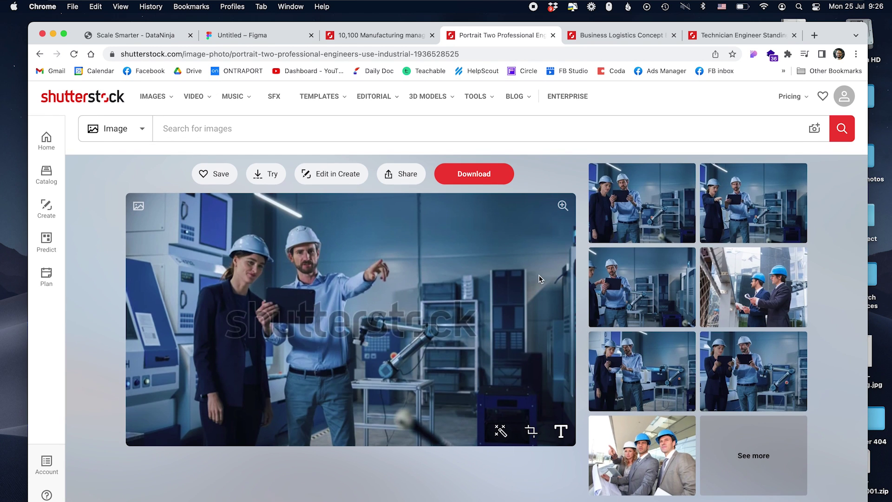
{"action": "left_click", "coordinate": [642, 203]}
{"action": "left_click", "coordinate": [396, 313]}
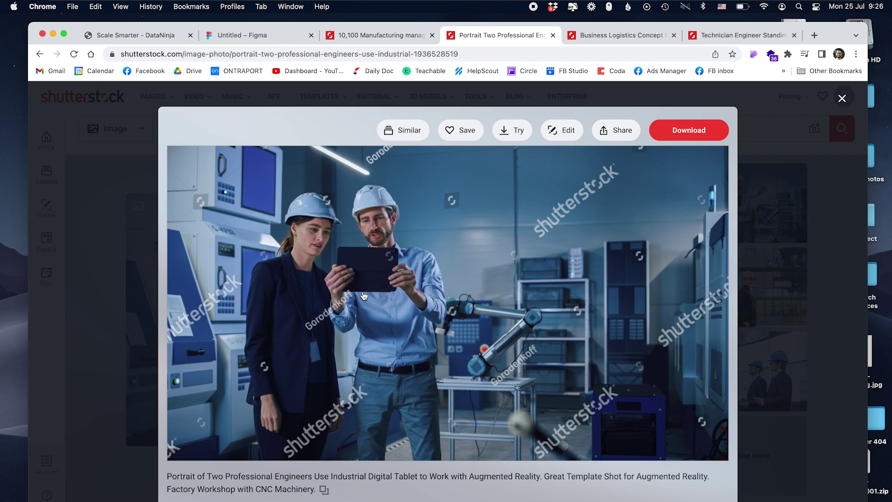
Copy the opened stock photo and paste it into the Desktop - 1 frame in Figma
{"action": "right_click", "coordinate": [358, 207]}
{"action": "left_click", "coordinate": [386, 377]}
{"action": "left_click", "coordinate": [241, 35]}
{"action": "key", "text": "super+v"}
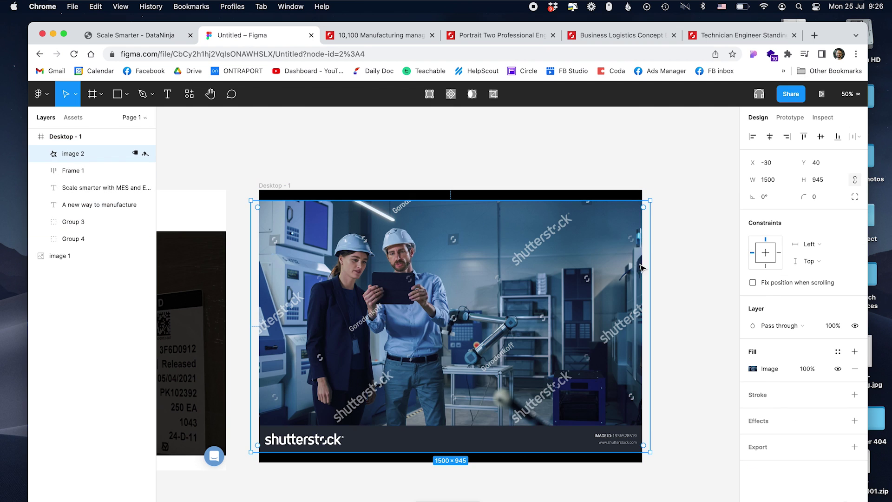
Flip the pasted photo horizontally and enlarge it to 1563 × 985, flush with the frame's top edge
{"action": "right_click", "coordinate": [413, 320]}
{"action": "left_click", "coordinate": [442, 500]}
{"action": "left_click_drag", "start_coordinate": [650, 200], "coordinate": [667, 190]}
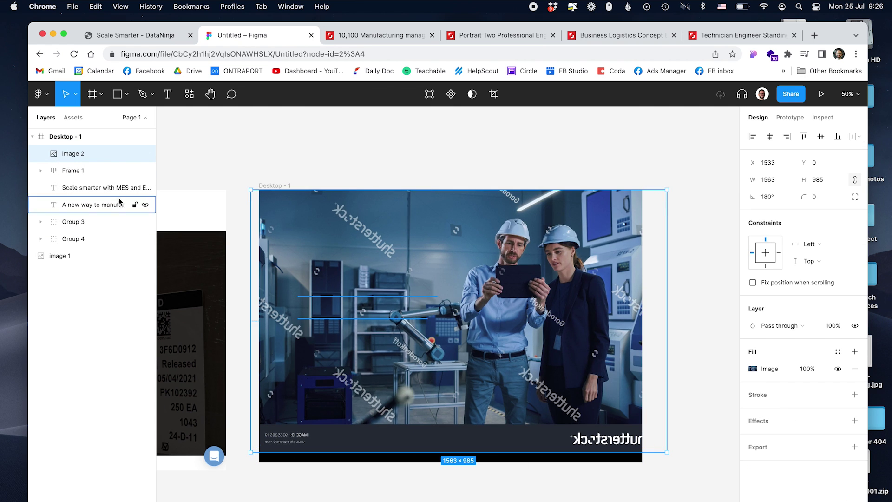
Move the photo behind all other frame content, enlarge it to 1659 × 1047, and shift it slightly left
{"action": "left_click_drag", "start_coordinate": [73, 153], "coordinate": [70, 243]}
{"action": "left_click_drag", "start_coordinate": [666, 452], "coordinate": [693, 461]}
{"action": "left_click_drag", "start_coordinate": [507, 331], "coordinate": [492, 335]}
Set the photo's image fill opacity to 90%
{"action": "left_click", "coordinate": [807, 368]}
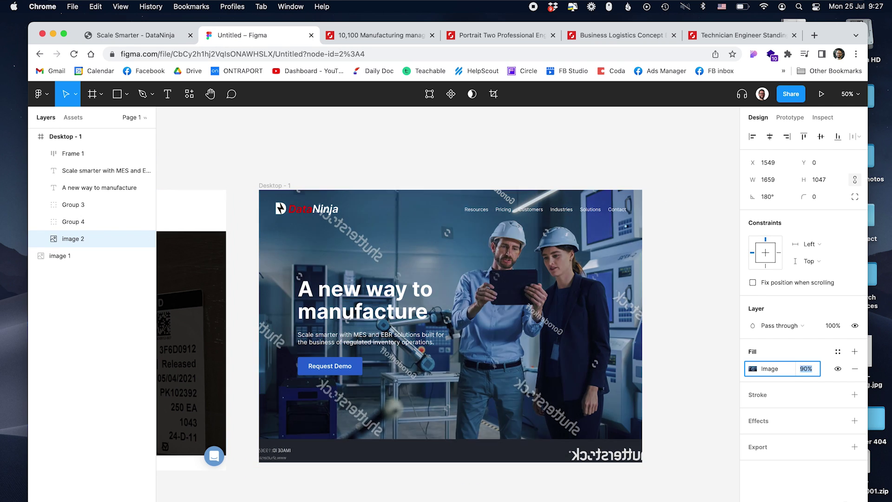
{"action": "type", "text": "90"}
{"action": "key", "text": "Return"}
{"action": "left_click", "coordinate": [410, 159]}
{"action": "left_click_drag", "start_coordinate": [378, 233], "coordinate": [383, 233]}
{"action": "key", "text": "super+z"}
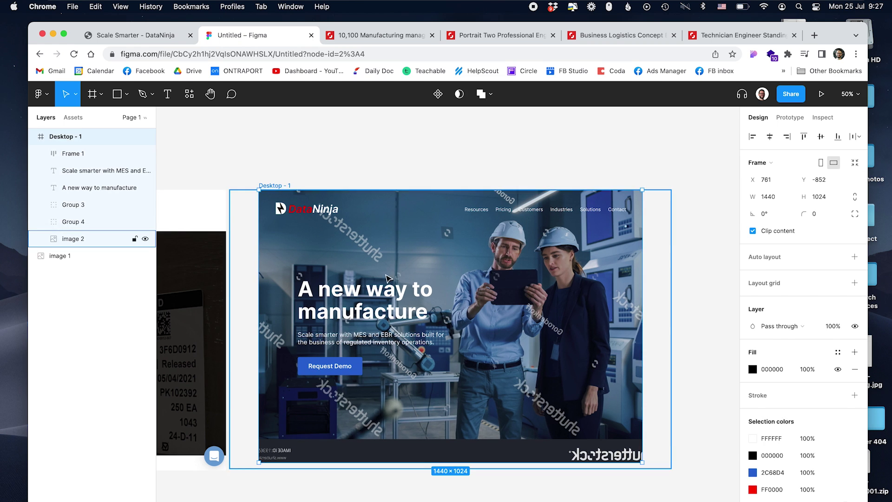
Enlarge the photo to about 1854 × 1170 and position the two people in the right half of the hero frame
{"action": "left_click", "coordinate": [372, 260]}
{"action": "left_click_drag", "start_coordinate": [230, 468], "coordinate": [175, 501]}
{"action": "left_click_drag", "start_coordinate": [534, 331], "coordinate": [558, 333]}
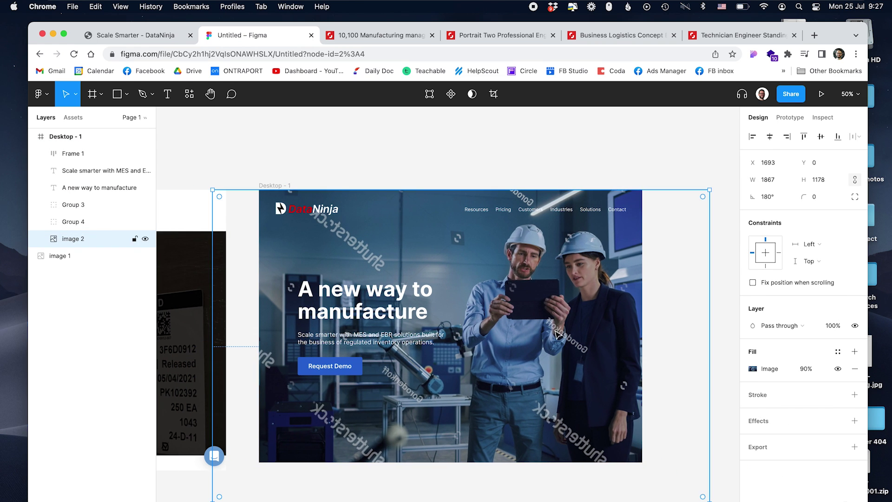
{"action": "scroll", "coordinate": [449, 232], "scroll_direction": "right", "scroll_amount": 1}
{"action": "left_click", "coordinate": [450, 166]}
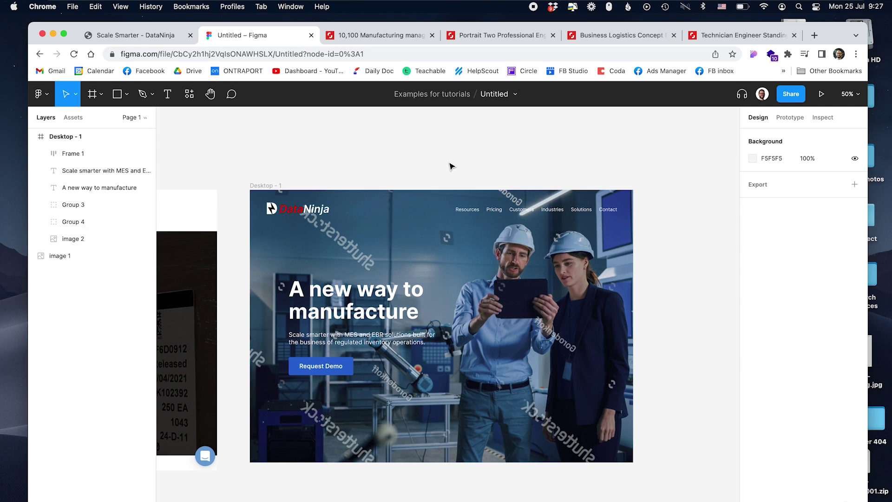
{"action": "left_click", "coordinate": [335, 259]}
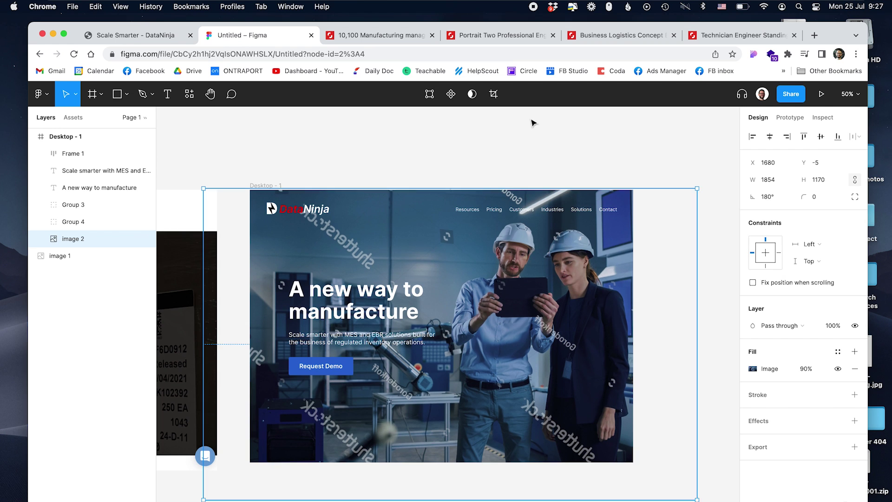
{"action": "left_click", "coordinate": [235, 195]}
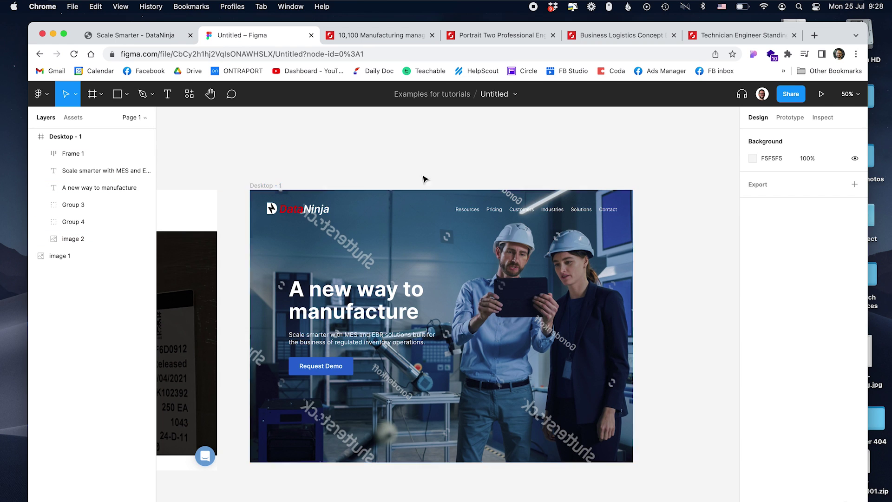
{"action": "left_click", "coordinate": [422, 194]}
Close the Shutterstock search results and download the chosen photo in Large size with the Standard license
{"action": "left_click", "coordinate": [398, 35]}
{"action": "key", "text": "super+w"}
{"action": "left_click", "coordinate": [705, 132]}
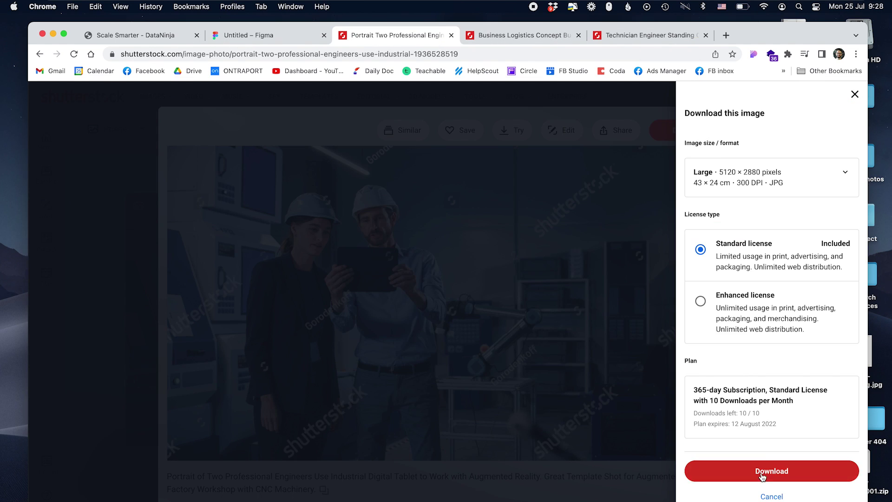
{"action": "left_click", "coordinate": [767, 471]}
{"action": "key", "text": "Return"}
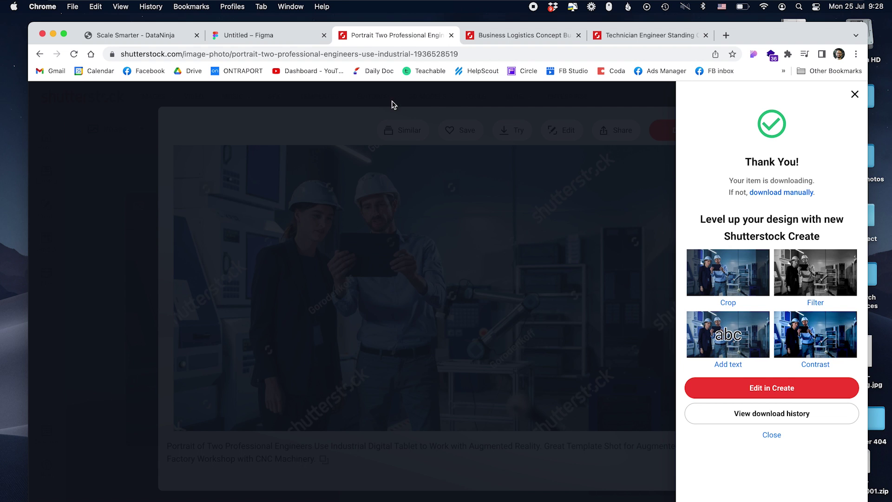
{"action": "left_click", "coordinate": [855, 94]}
Close the two unused stock photo tabs and return to the Figma design
{"action": "left_click", "coordinate": [653, 36]}
{"action": "key", "text": "super+w"}
{"action": "key", "text": "super+w"}
{"action": "left_click", "coordinate": [274, 37]}
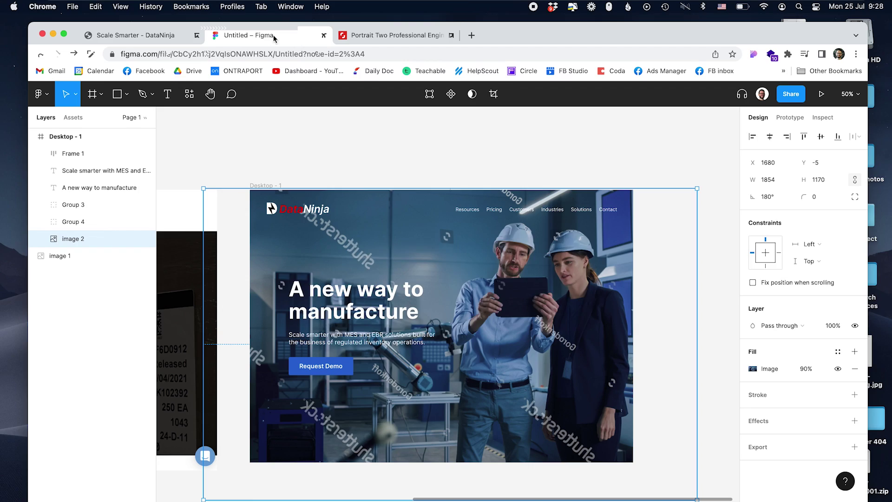
Examine the sections and feature cards of the existing DataNinja homepage
{"action": "key", "text": "super+Tab"}
{"action": "left_click", "coordinate": [312, 163]}
{"action": "key", "text": "ctrl+shift+Tab"}
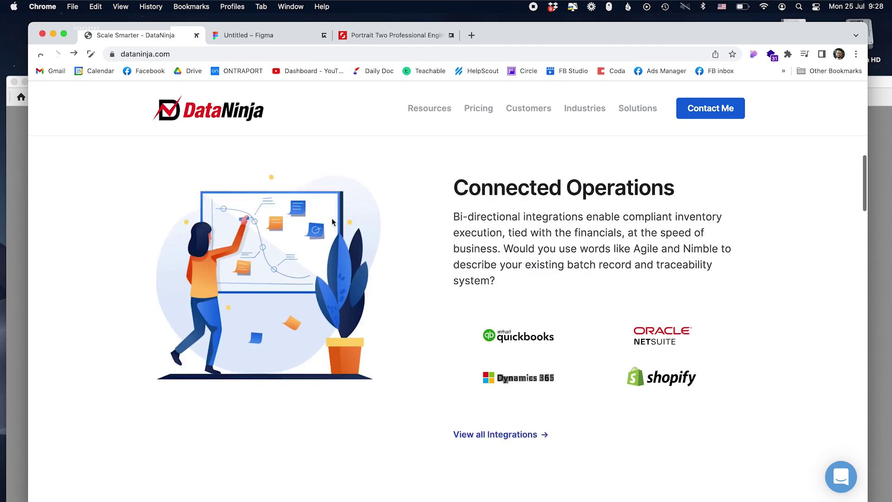
{"action": "scroll", "coordinate": [332, 219], "scroll_direction": "down", "scroll_amount": 15}
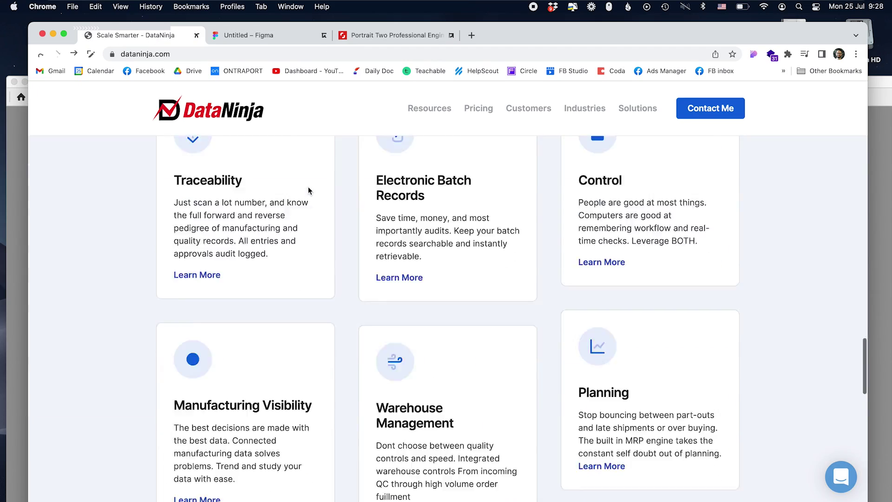
{"action": "scroll", "coordinate": [308, 187], "scroll_direction": "down", "scroll_amount": 5}
{"action": "scroll", "coordinate": [308, 188], "scroll_direction": "up", "scroll_amount": 20}
{"action": "scroll", "coordinate": [298, 176], "scroll_direction": "down", "scroll_amount": 5}
Open ui8.net in a new tab and search it for "graphs"
{"action": "left_click", "coordinate": [471, 35]}
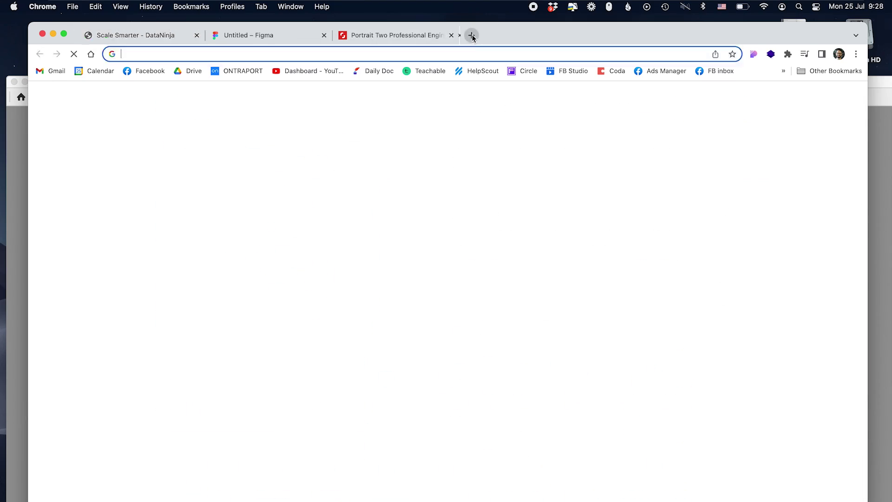
{"action": "type", "text": "ui8.net"}
{"action": "key", "text": "Return"}
{"action": "left_click", "coordinate": [450, 115]}
{"action": "type", "text": "graphs"}
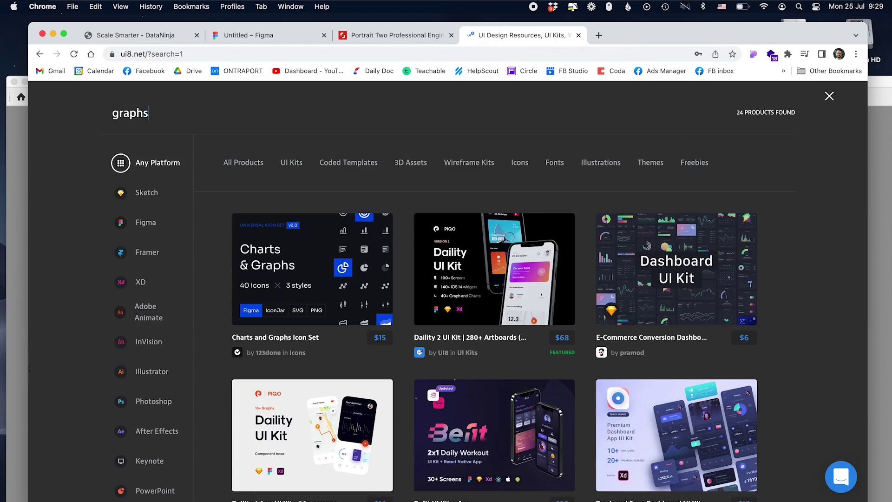
Open the E-Commerce Conversion Dashboard UI Kit in a separate tab and look through its preview images
{"action": "scroll", "coordinate": [674, 319], "scroll_direction": "down", "scroll_amount": 1}
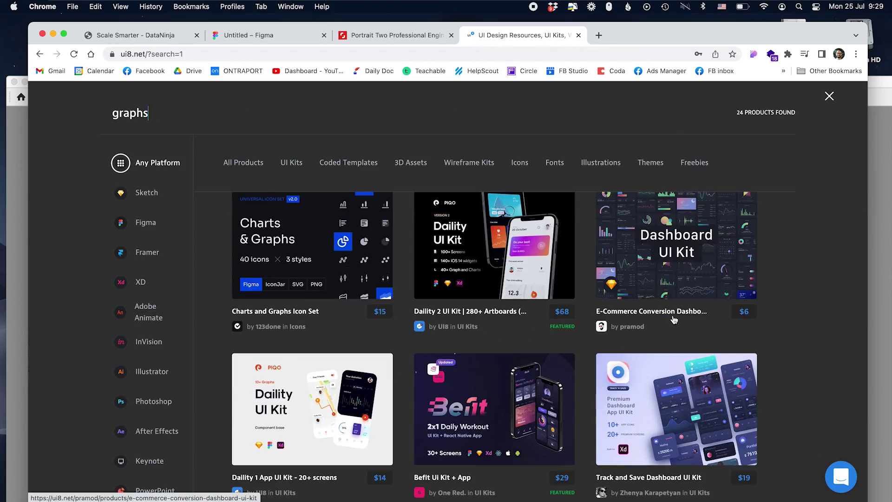
{"action": "left_click", "coordinate": [674, 319], "text": "super"}
{"action": "scroll", "coordinate": [828, 358], "scroll_direction": "down", "scroll_amount": 8}
{"action": "left_click", "coordinate": [649, 36]}
{"action": "scroll", "coordinate": [142, 246], "scroll_direction": "down", "scroll_amount": 6}
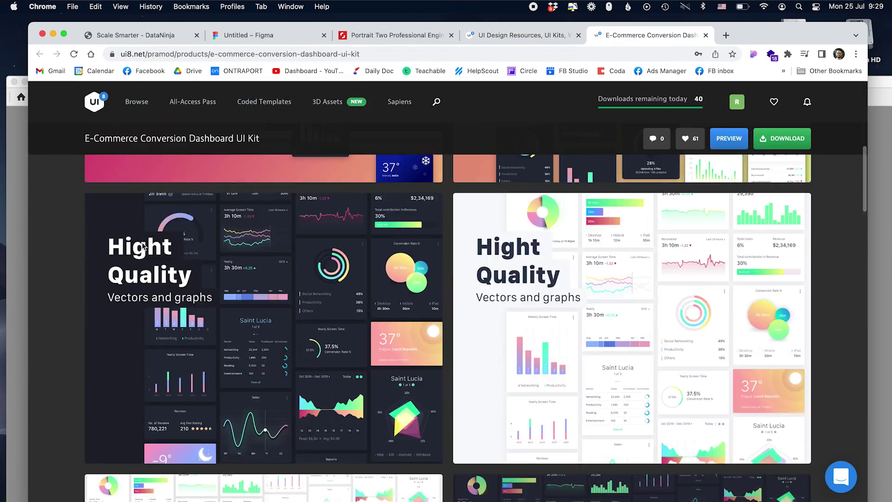
Download the E-Commerce Conversion Dashboard UI Kit
{"action": "scroll", "coordinate": [142, 246], "scroll_direction": "up", "scroll_amount": 15}
{"action": "left_click", "coordinate": [782, 138]}
{"action": "left_click", "coordinate": [548, 287]}
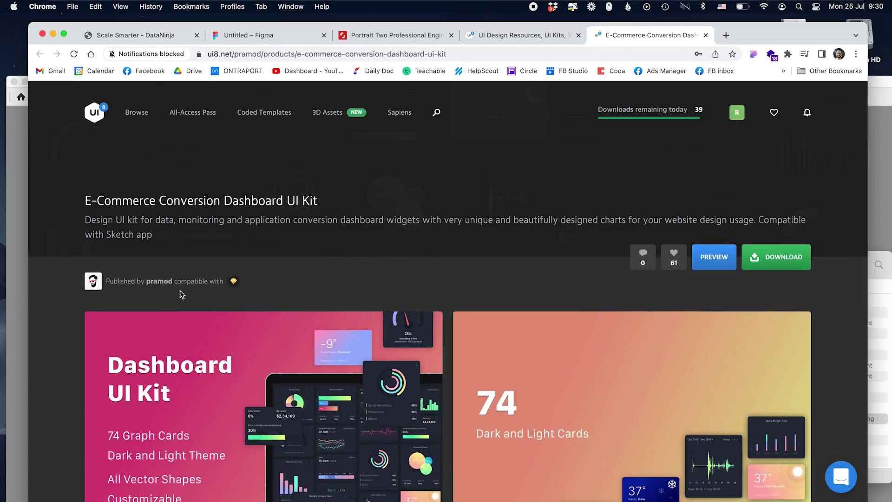
Close the kit's page, search UI8 for "dashboard" instead, and browse through the results
{"action": "scroll", "coordinate": [446, 279], "scroll_direction": "down", "scroll_amount": 20}
{"action": "key", "text": "super+w"}
{"action": "key", "text": "super+a"}
{"action": "type", "text": "dashboard"}
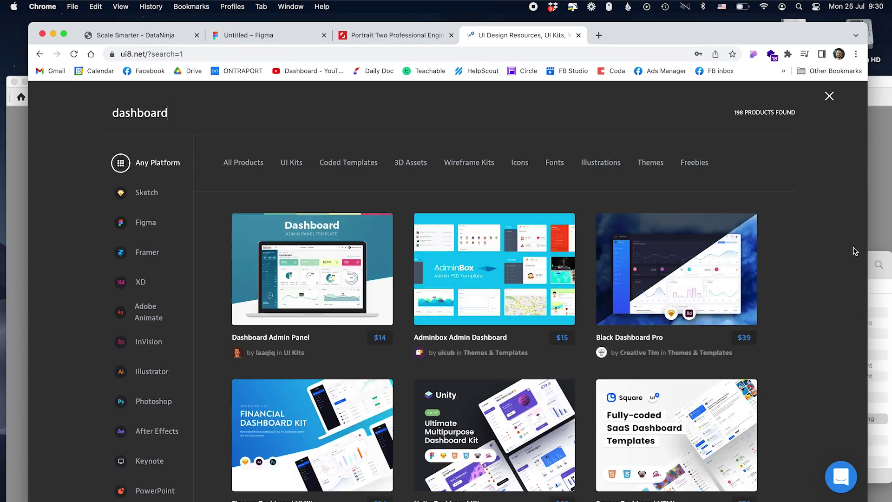
{"action": "scroll", "coordinate": [855, 251], "scroll_direction": "down", "scroll_amount": 20}
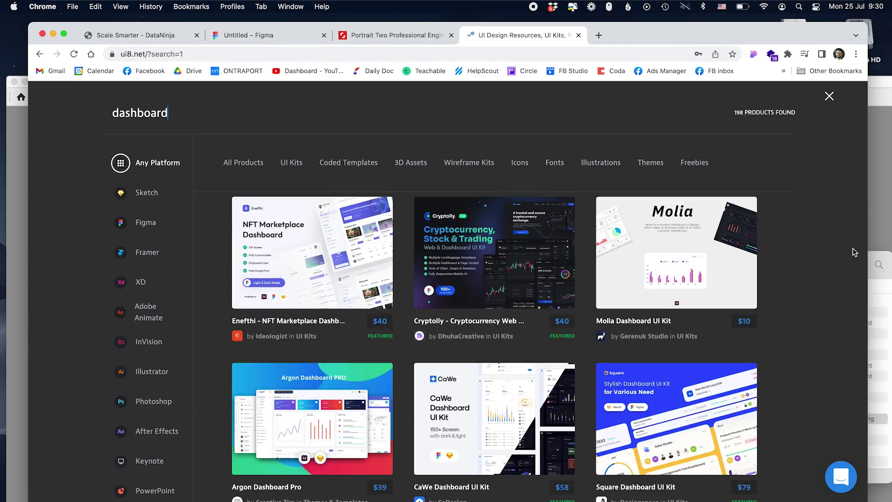
{"action": "scroll", "coordinate": [853, 252], "scroll_direction": "down", "scroll_amount": 5}
{"action": "scroll", "coordinate": [411, 181], "scroll_direction": "down", "scroll_amount": 7}
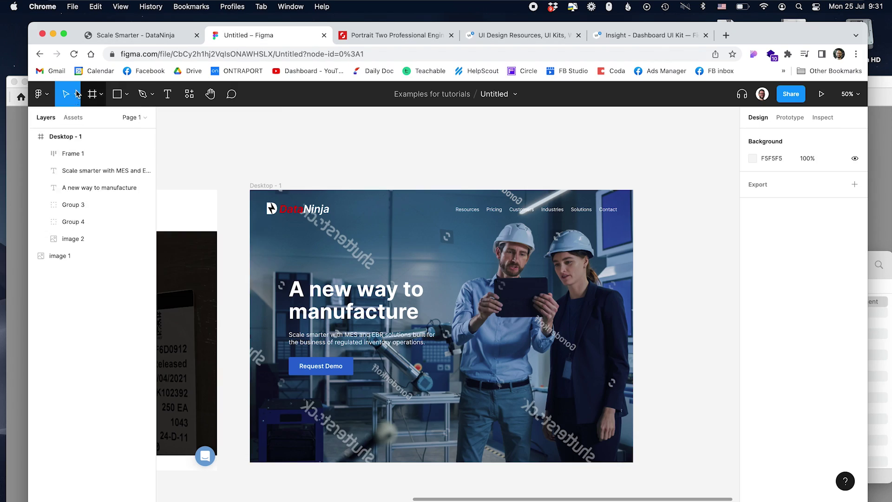
Leave the homepage design and return to the Figma file list
{"action": "left_click", "coordinate": [41, 94]}
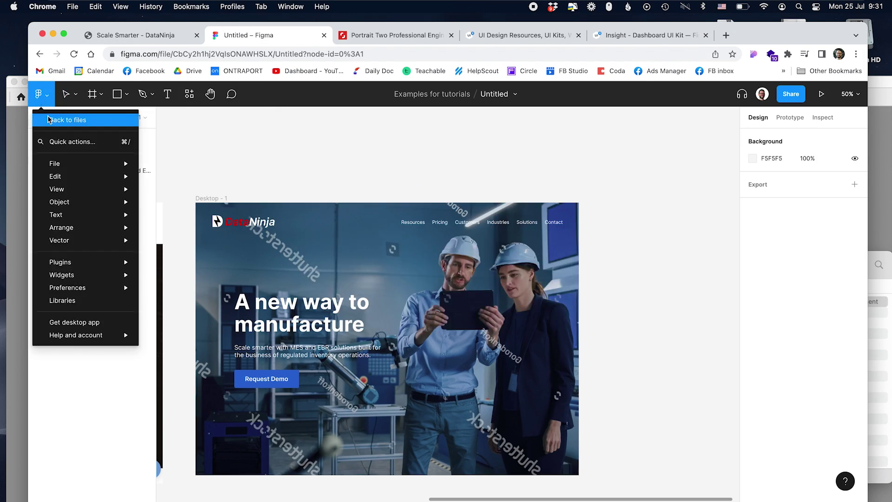
{"action": "left_click", "coordinate": [68, 119]}
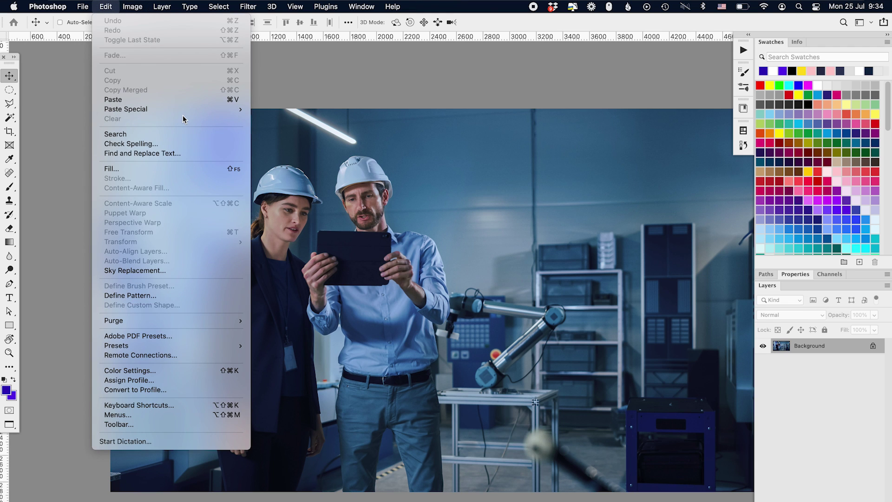
Flip the downloaded photo horizontally in Photoshop and isolate the two people on a separate layer
{"action": "mouse_move", "coordinate": [132, 6]}
{"action": "mouse_move", "coordinate": [149, 103]}
{"action": "left_click", "coordinate": [276, 147]}
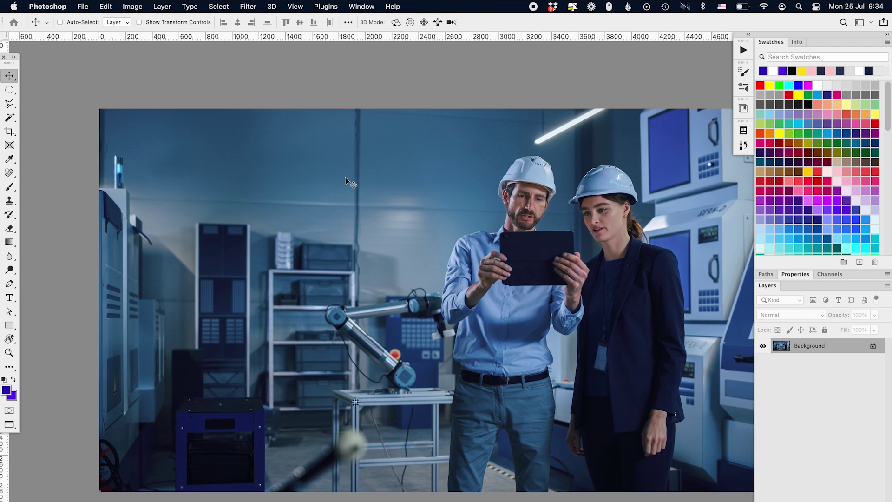
{"action": "left_click", "coordinate": [219, 6]}
{"action": "left_click", "coordinate": [241, 129]}
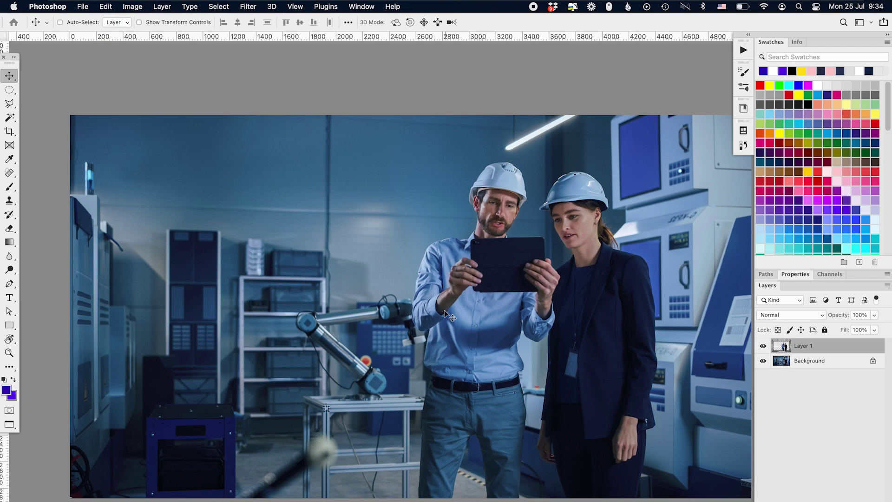
Try a Gaussian Blur with a radius of 7.2 pixels on the Background layer
{"action": "left_click", "coordinate": [248, 6]}
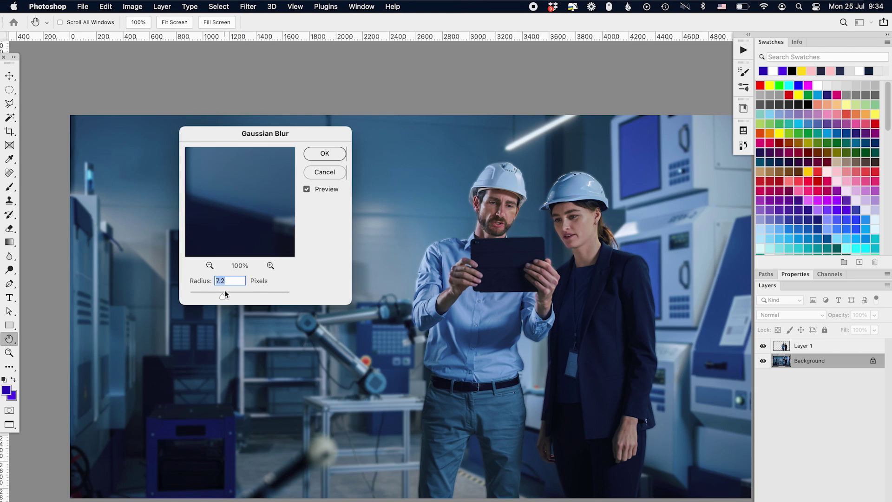
{"action": "left_click", "coordinate": [324, 171]}
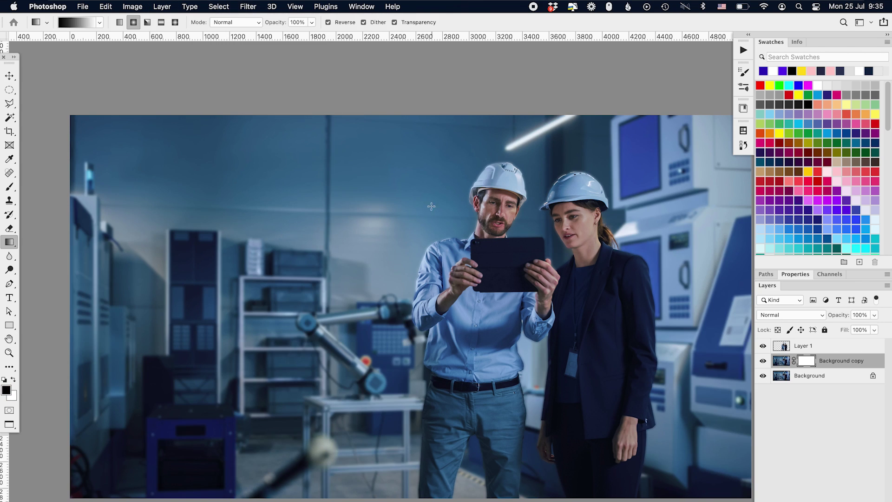
Draw a linear gradient on the Background copy's mask so its blur covers only the area left of the people
{"action": "left_click", "coordinate": [119, 22]}
{"action": "mouse_move", "coordinate": [403, 265]}
{"action": "left_mouse_down"}
{"action": "mouse_move", "coordinate": [492, 276]}
{"action": "mouse_move", "coordinate": [384, 286]}
{"action": "mouse_move", "coordinate": [75, 265]}
{"action": "left_mouse_up"}
Draw a black-to-transparent linear gradient darkening the photo's left side on Layer 2 and set the layer's opacity to 40%
{"action": "left_click", "coordinate": [99, 22]}
{"action": "left_click", "coordinate": [42, 43]}
{"action": "key", "text": "super+z"}
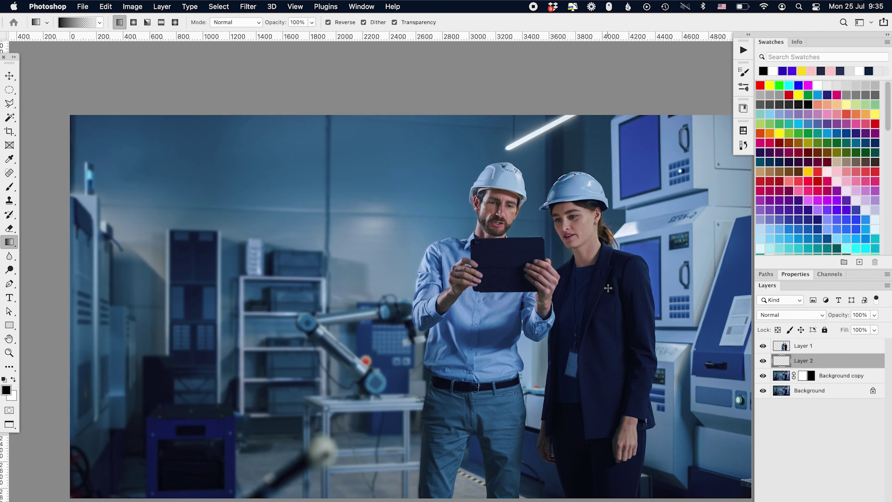
{"action": "left_click_drag", "start_coordinate": [428, 294], "coordinate": [78, 261]}
{"action": "key", "text": "v"}
{"action": "key", "text": "2"}
{"action": "key", "text": "5"}
{"action": "key", "text": "4"}
Try the Color Dodge, Color Burn and Darker Color blend modes on the gradient layer
{"action": "left_click", "coordinate": [790, 315]}
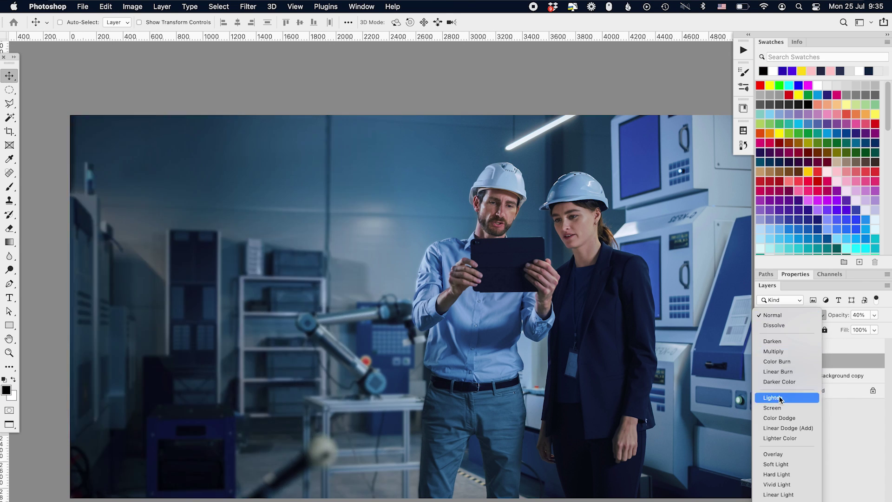
{"action": "left_click", "coordinate": [780, 416]}
{"action": "left_click", "coordinate": [763, 361]}
{"action": "left_click", "coordinate": [791, 314]}
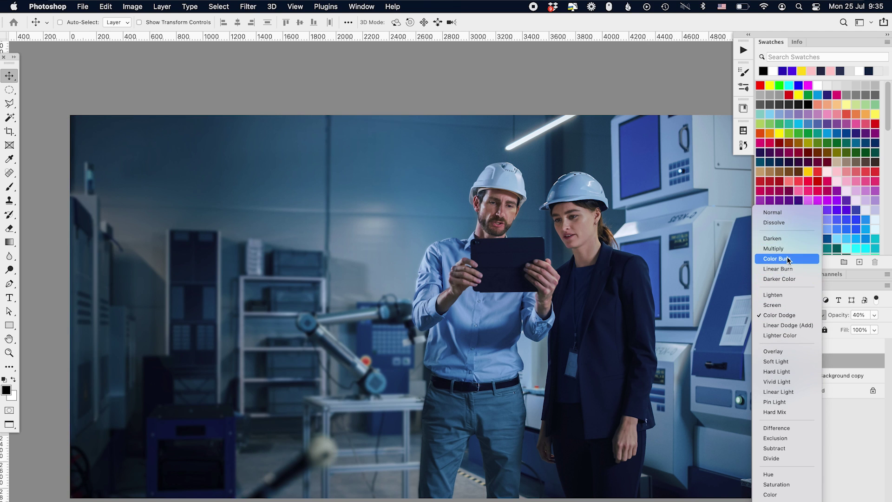
{"action": "left_click", "coordinate": [789, 260]}
{"action": "left_click", "coordinate": [791, 314]}
{"action": "left_click", "coordinate": [780, 335]}
Set the gradient layer's blend mode to Multiply
{"action": "left_click", "coordinate": [791, 314]}
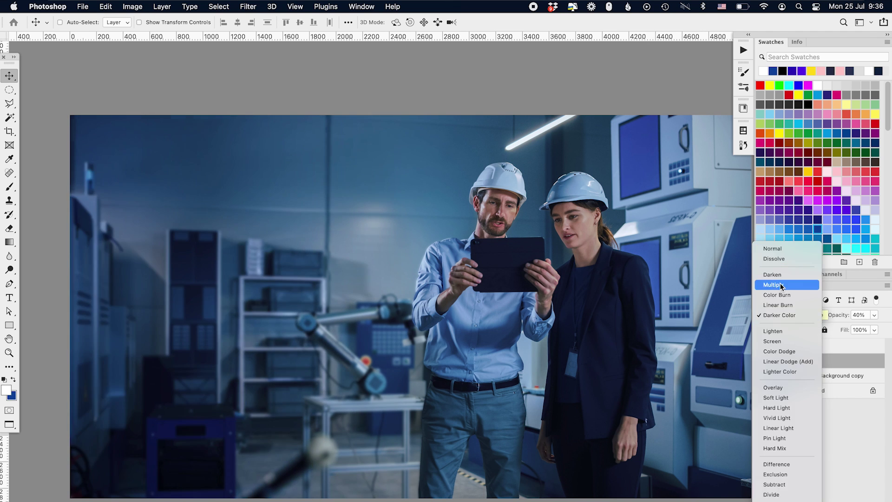
{"action": "left_click", "coordinate": [782, 286]}
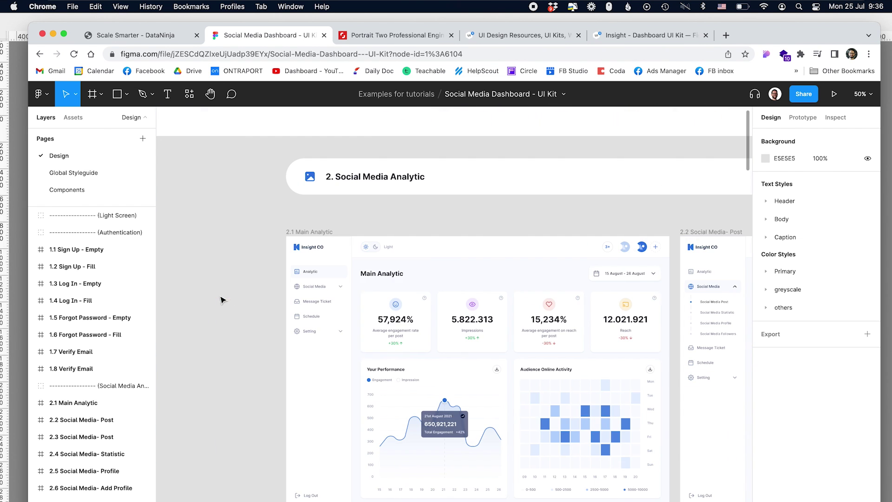
Switch to the Figma dashboard UI kit and export the Your Performance card from 2.1 Main Analytic as a PNG
{"action": "double_click", "coordinate": [388, 399]}
{"action": "key", "text": "super+Tab"}
{"action": "key", "text": "super+Tab"}
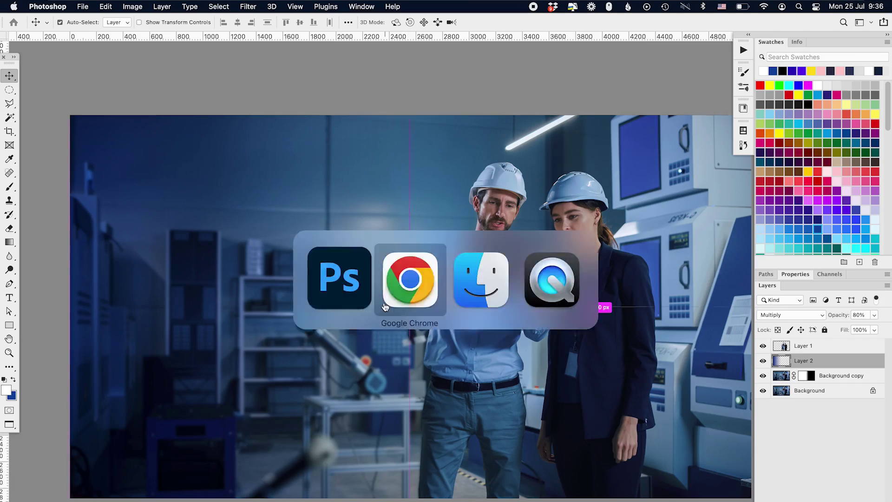
{"action": "scroll", "coordinate": [816, 306], "scroll_direction": "down", "scroll_amount": 3}
{"action": "left_click", "coordinate": [867, 499]}
{"action": "left_click", "coordinate": [825, 490]}
{"action": "key", "text": "Return"}
Export the Growth and Development bar chart card from 2.4 Social Media- Statistic as a PNG
{"action": "scroll", "coordinate": [466, 284], "scroll_direction": "right", "scroll_amount": 5}
{"action": "scroll", "coordinate": [466, 284], "scroll_direction": "down", "scroll_amount": 3}
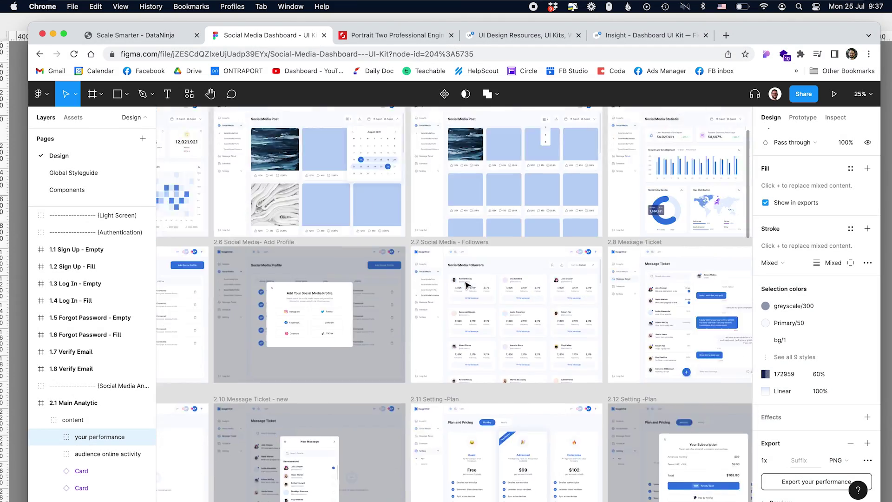
{"action": "scroll", "coordinate": [466, 285], "scroll_direction": "up", "scroll_amount": 3}
{"action": "scroll", "coordinate": [503, 275], "scroll_direction": "down", "scroll_amount": 3}
{"action": "double_click", "coordinate": [513, 309]}
{"action": "left_click", "coordinate": [867, 472]}
{"action": "left_click", "coordinate": [817, 451]}
{"action": "key", "text": "Return"}
Export the Statistic by Gender and Geo Distribution cards as PNG files to the Desktop
{"action": "left_click", "coordinate": [460, 385]}
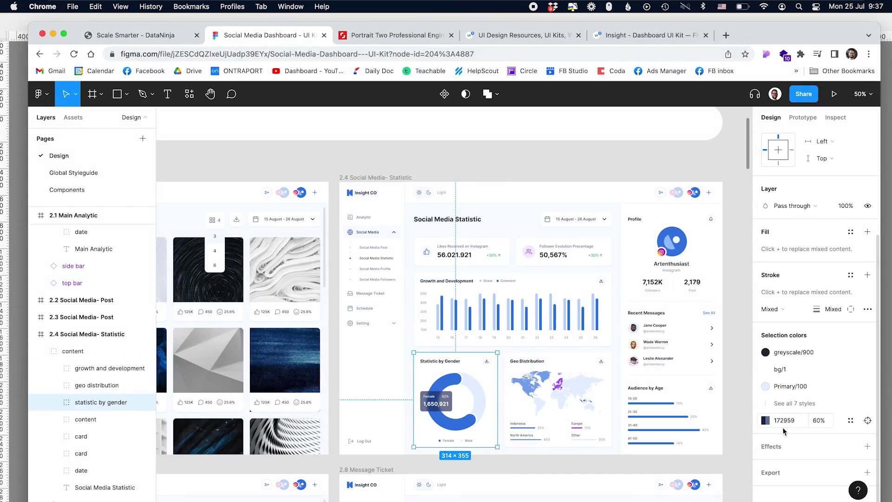
{"action": "left_click", "coordinate": [867, 472]}
{"action": "left_click", "coordinate": [816, 451]}
{"action": "key", "text": "Return"}
{"action": "left_click", "coordinate": [563, 374], "text": "super"}
{"action": "key", "text": "shift+super+e"}
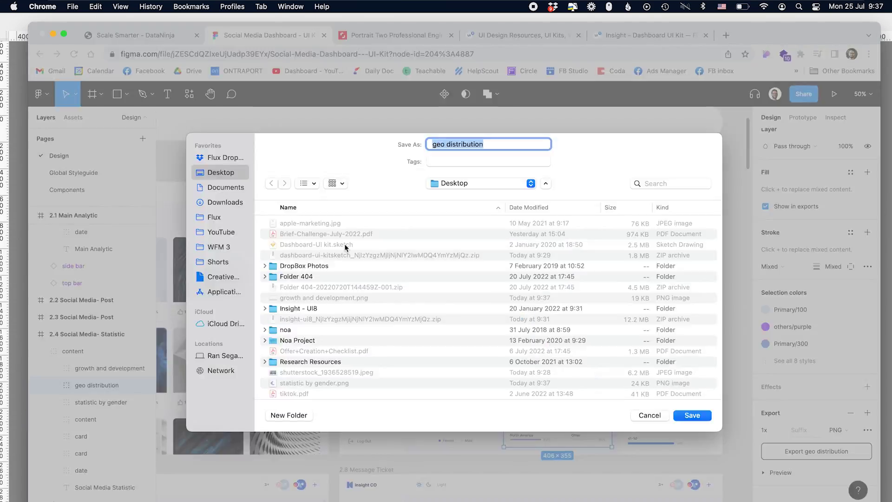
{"action": "key", "text": "Return"}
Switch to Photoshop and place the Your Performance card, semi-transparent, on the wall left of the man
{"action": "key", "text": "super+Tab"}
{"action": "key", "text": "Tab"}
{"action": "key", "text": "super+Tab"}
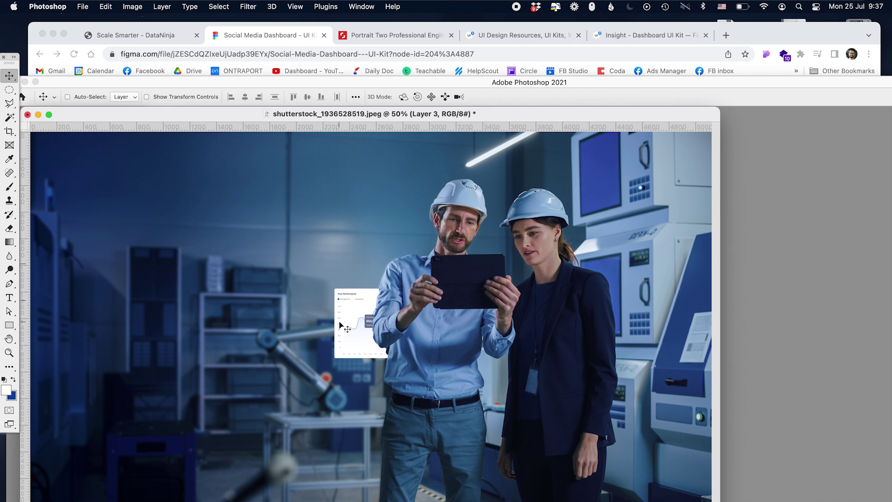
{"action": "left_click_drag", "start_coordinate": [399, 358], "coordinate": [388, 274]}
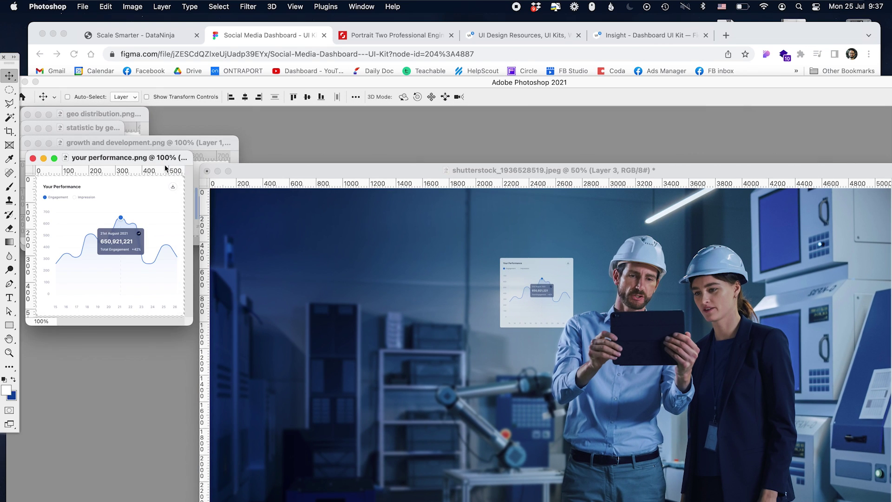
Copy the Growth and Development chart into the factory photo and place it beside the woman's shoulder, behind the people
{"action": "left_click_drag", "start_coordinate": [149, 158], "coordinate": [120, 324]}
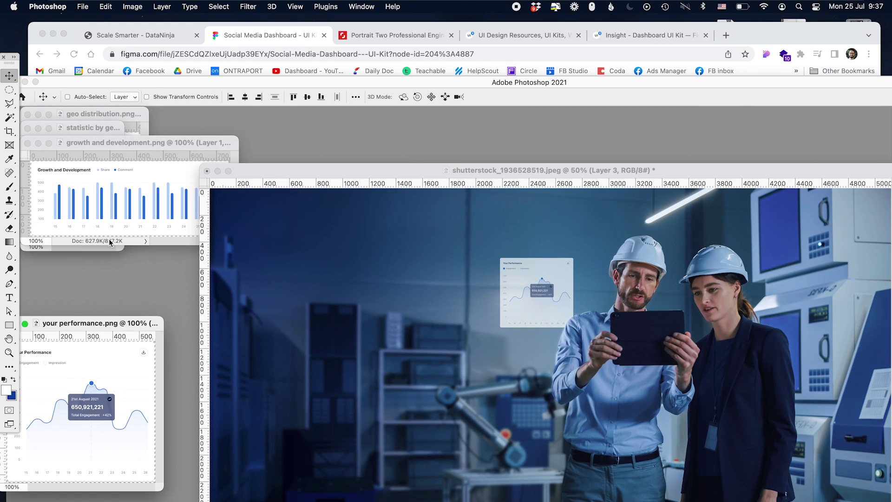
{"action": "left_click", "coordinate": [122, 212]}
{"action": "key", "text": "super+c"}
{"action": "left_click", "coordinate": [589, 333], "text": "super"}
{"action": "left_click_drag", "start_coordinate": [739, 279], "coordinate": [796, 314]}
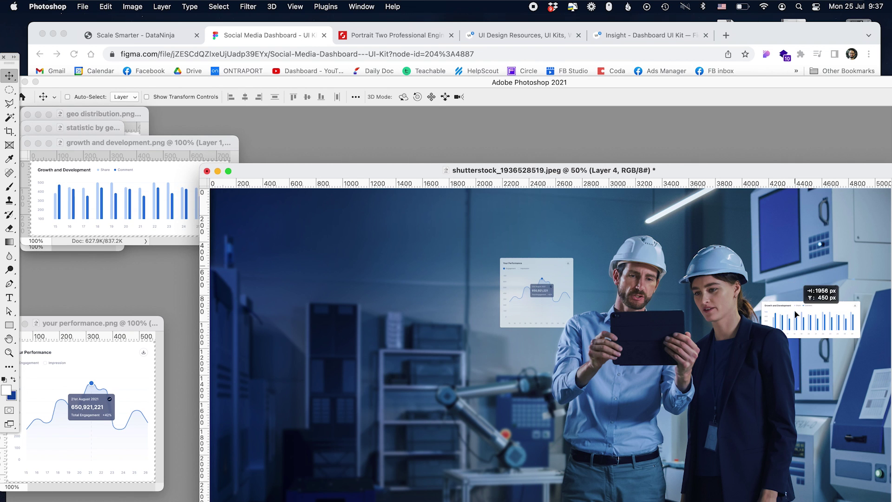
Copy the Statistic by Gender card into the factory photo, in front of the man's elbow
{"action": "left_click_drag", "start_coordinate": [97, 148], "coordinate": [78, 288]}
{"action": "left_click", "coordinate": [76, 216]}
{"action": "key", "text": "super+c"}
{"action": "left_click", "coordinate": [550, 388]}
{"action": "key", "text": "super+v"}
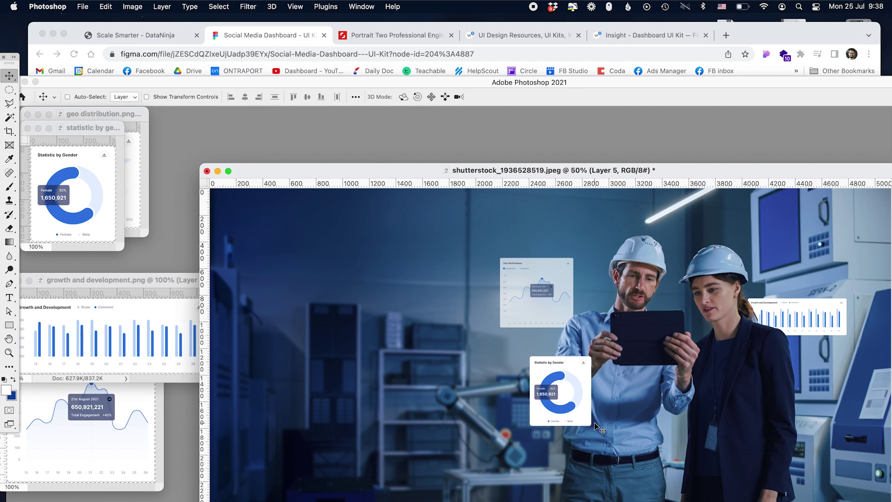
Soften the Statistic by Gender card with a Gaussian Blur
{"action": "left_click", "coordinate": [258, 6]}
{"action": "left_click", "coordinate": [265, 17]}
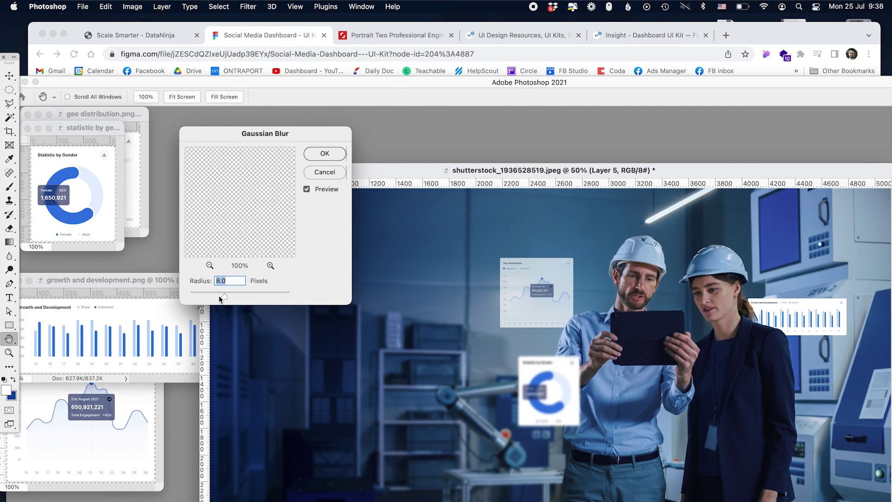
{"action": "key", "text": "Return"}
Copy the Geo Distribution card into the factory photo as a small semi-transparent card beside the man's helmet
{"action": "left_click", "coordinate": [137, 149]}
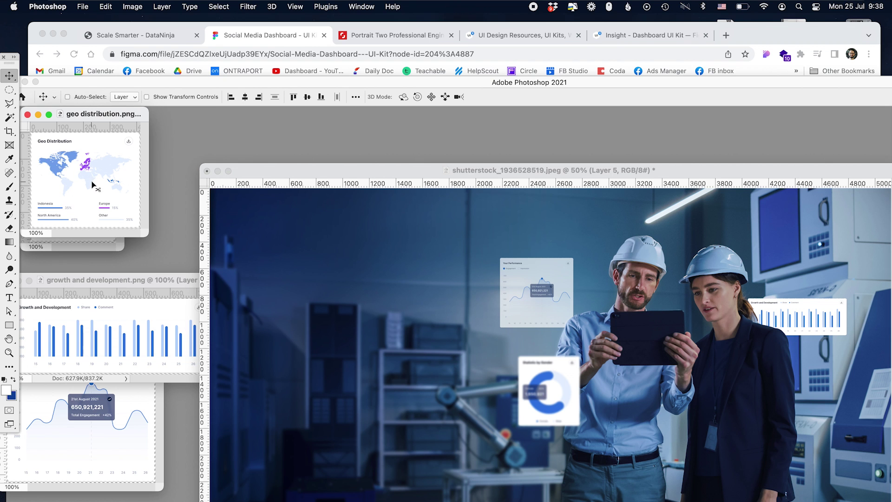
{"action": "left_click_drag", "start_coordinate": [93, 186], "coordinate": [651, 336]}
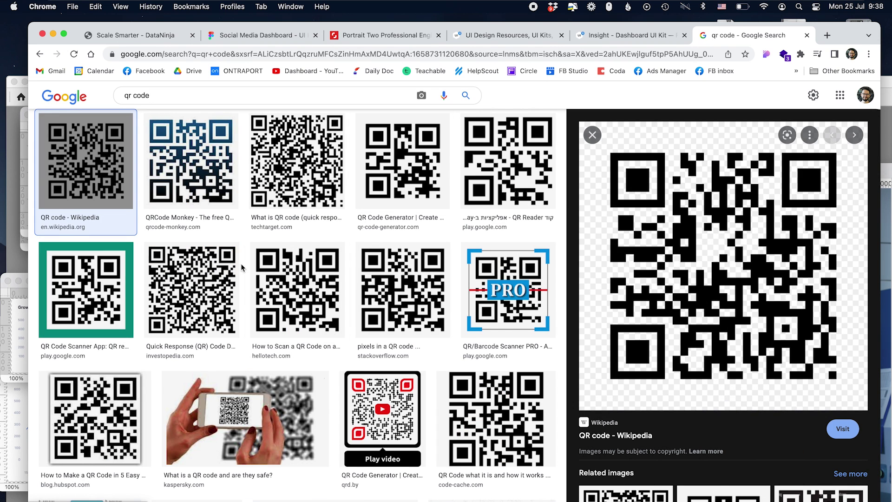
Copy a QR code image from Google Images into the factory photo, scaled down behind the man's shoulder
{"action": "left_click", "coordinate": [228, 272]}
{"action": "right_click", "coordinate": [707, 280]}
{"action": "left_click", "coordinate": [737, 400]}
{"action": "key", "text": "super+Tab"}
{"action": "key", "text": "super+v"}
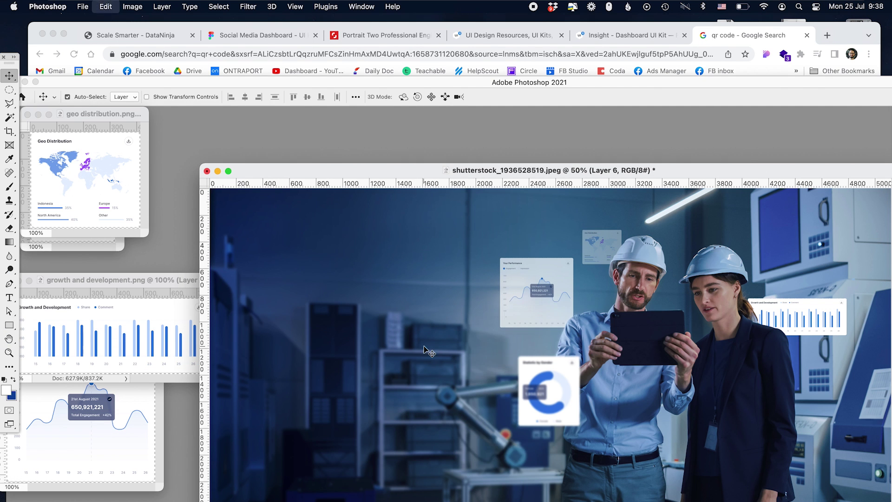
{"action": "key", "text": "super+t"}
{"action": "left_click_drag", "start_coordinate": [473, 460], "coordinate": [585, 349]}
{"action": "key", "text": "Return"}
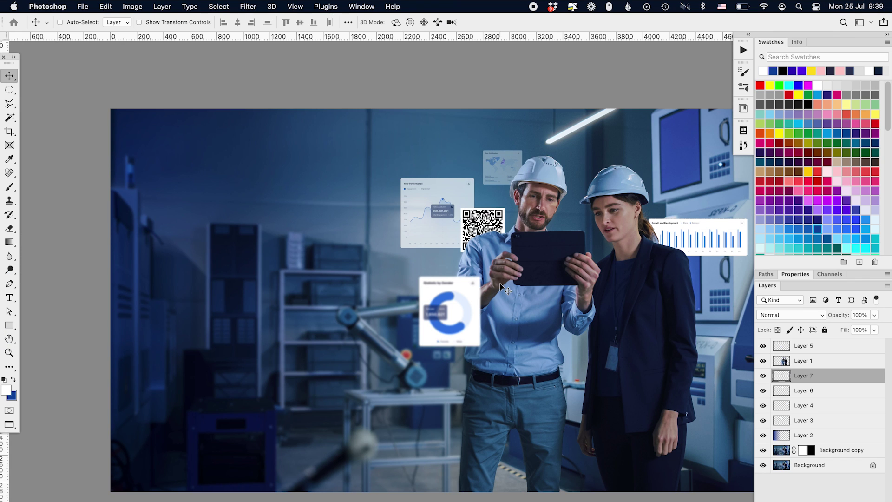
Duplicate the QR code layer and turn the lower copy into a dark blue Multiply shadow with a 38.8-pixel Gaussian Blur
{"action": "left_click", "coordinate": [248, 6]}
{"action": "key", "text": "Escape"}
{"action": "key", "text": "super+j"}
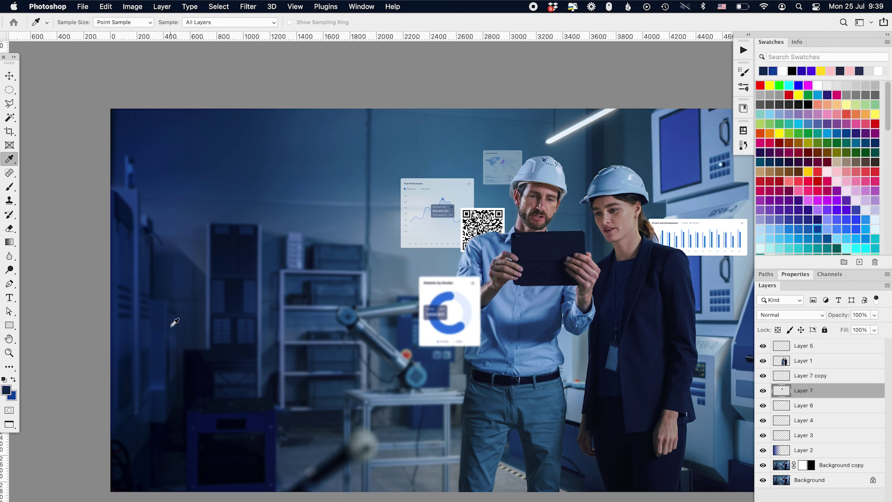
{"action": "left_click", "coordinate": [242, 6]}
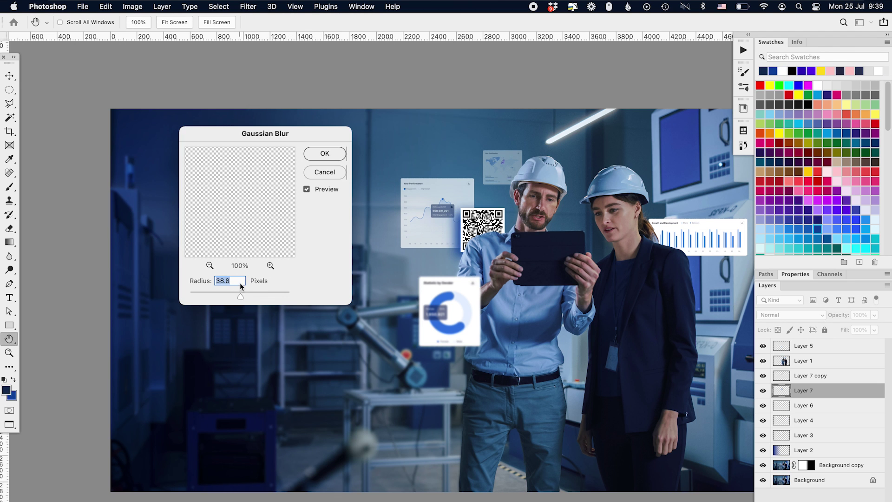
{"action": "left_click", "coordinate": [322, 157]}
{"action": "key", "text": "v"}
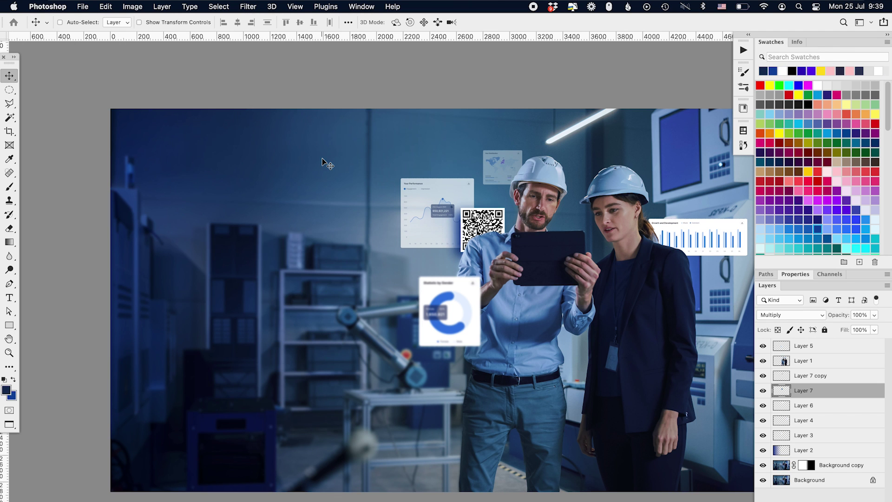
Duplicate the Statistic by Gender card and turn the lower copy into a blurred Multiply shadow offset slightly downward
{"action": "left_click", "coordinate": [804, 346]}
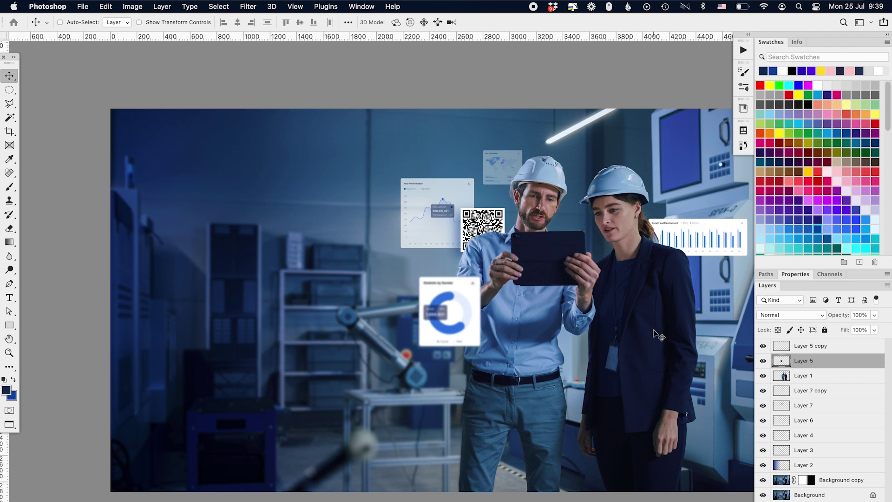
{"action": "left_click", "coordinate": [248, 7]}
{"action": "left_click", "coordinate": [260, 17]}
{"action": "left_click", "coordinate": [324, 155]}
{"action": "left_click_drag", "start_coordinate": [427, 303], "coordinate": [432, 321]}
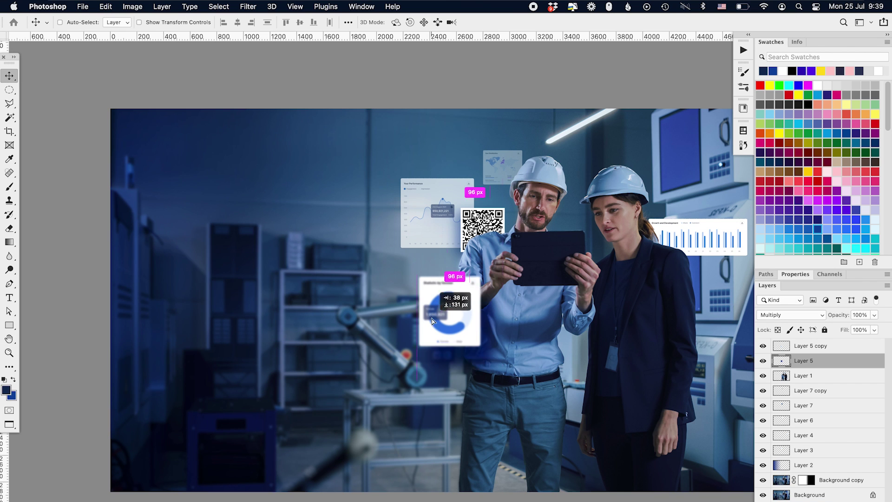
Duplicate the Growth and Development card and turn the lower copy into a blurred Multiply shadow
{"action": "left_click", "coordinate": [248, 7]}
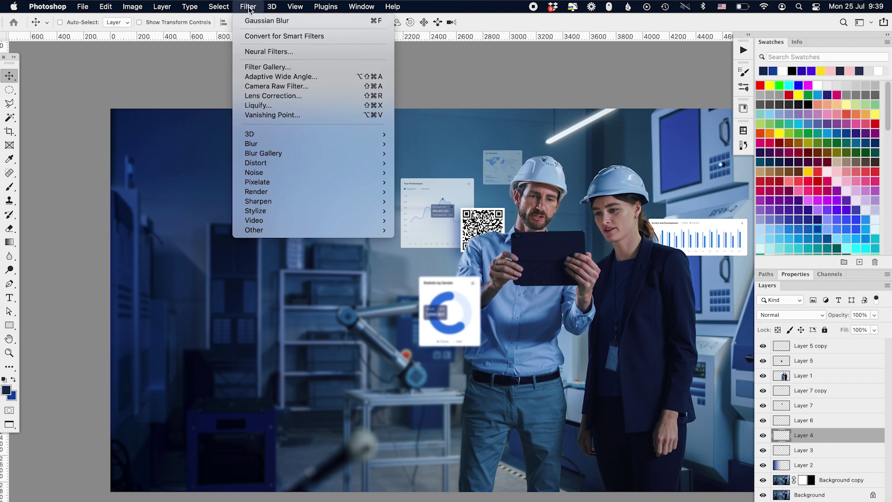
{"action": "left_click", "coordinate": [260, 17]}
{"action": "left_click", "coordinate": [324, 155]}
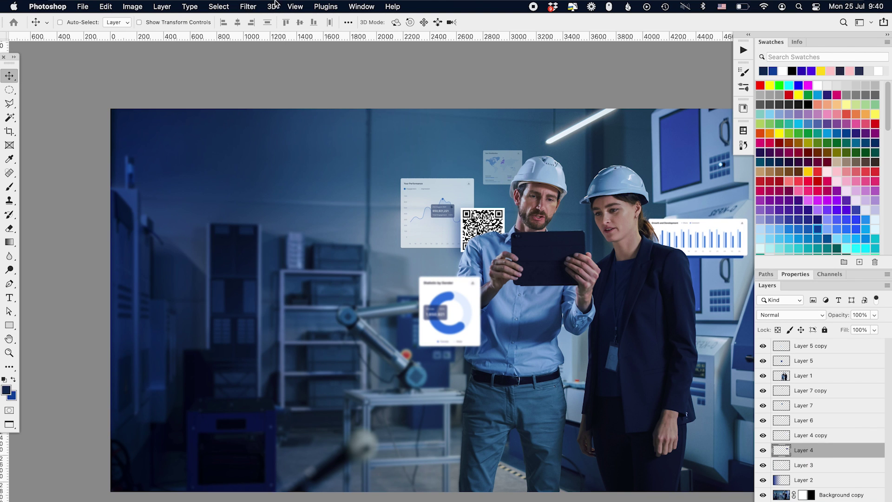
{"action": "left_click", "coordinate": [248, 6]}
{"action": "left_click", "coordinate": [260, 16]}
{"action": "key", "text": "Return"}
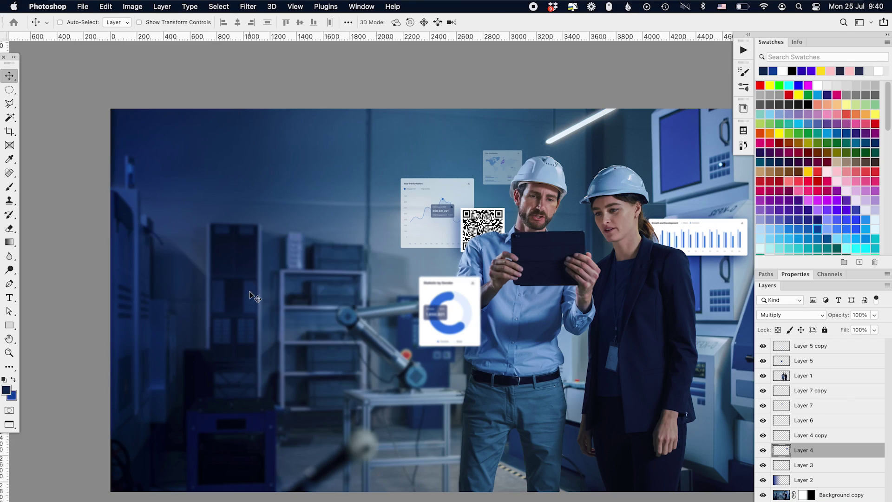
Reduce the composite's image size and copy all its visible layers merged
{"action": "key", "text": "super+minus"}
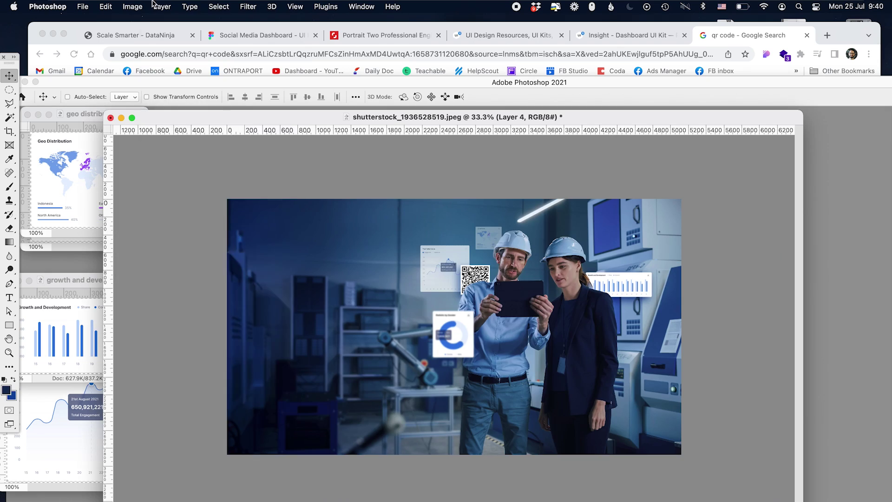
{"action": "left_click", "coordinate": [133, 7]}
{"action": "left_click", "coordinate": [148, 86]}
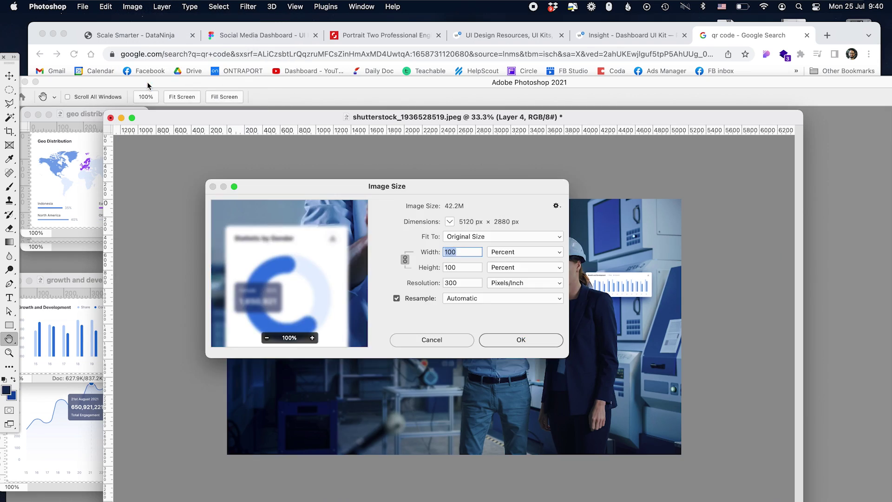
{"action": "key", "text": "Return"}
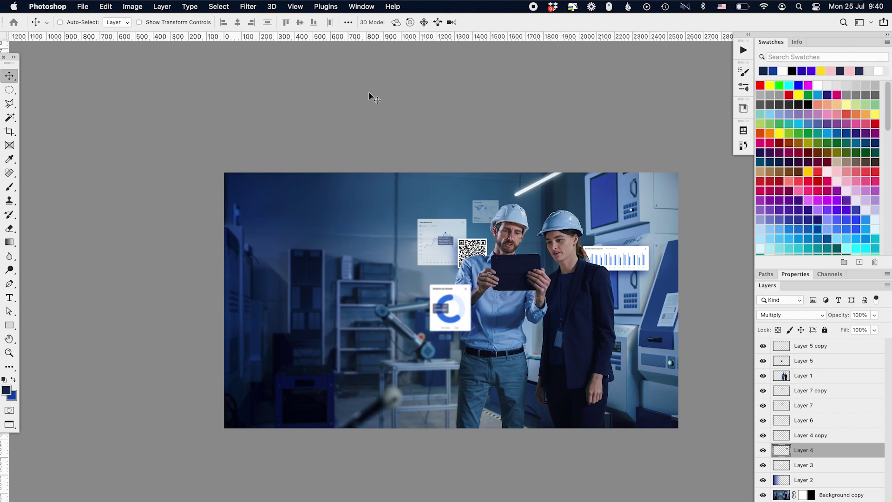
{"action": "left_click", "coordinate": [106, 6]}
{"action": "left_click", "coordinate": [117, 89]}
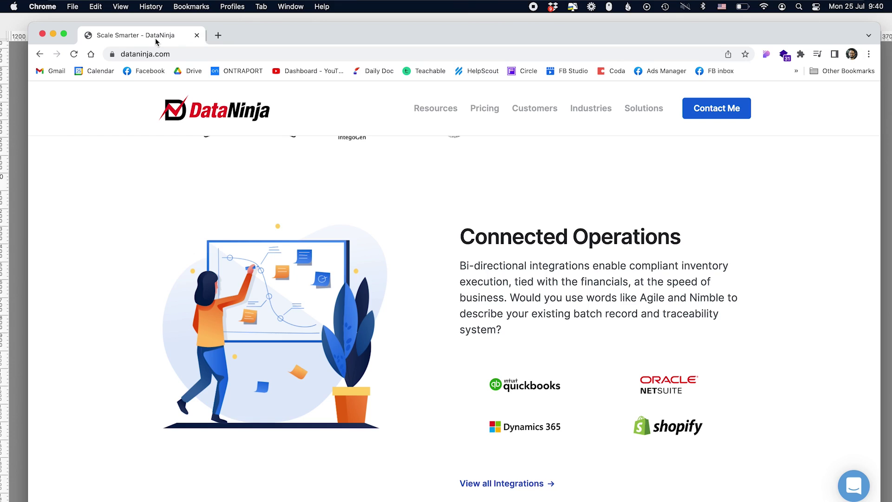
Reopen the untitled Figma homepage design in Chrome and rename the file DataNinja
{"action": "key", "text": "ctrl+Up"}
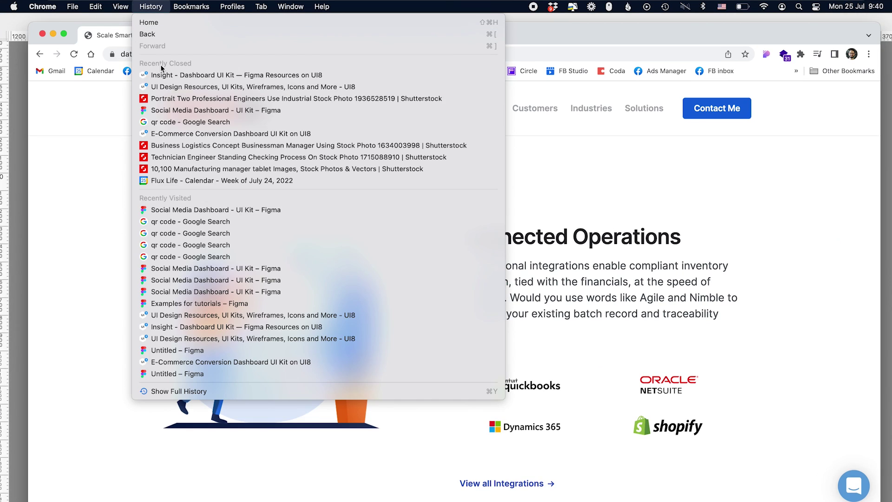
{"action": "left_click", "coordinate": [261, 209]}
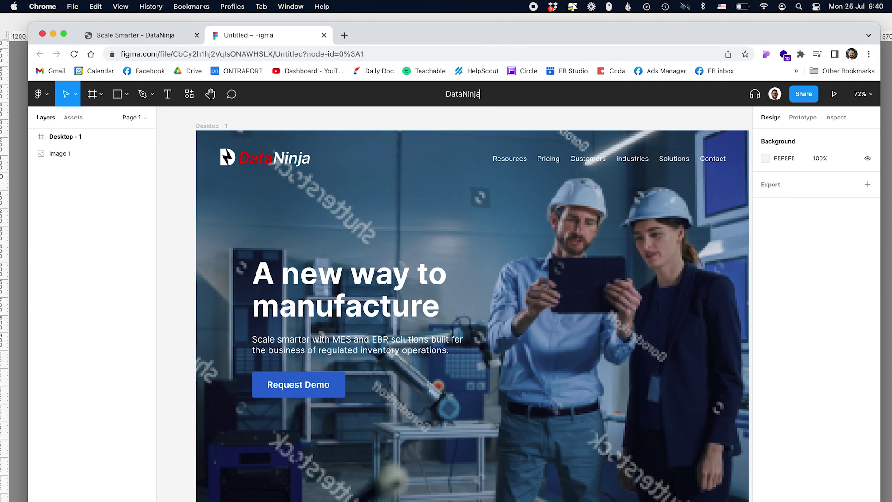
{"action": "key", "text": "Return"}
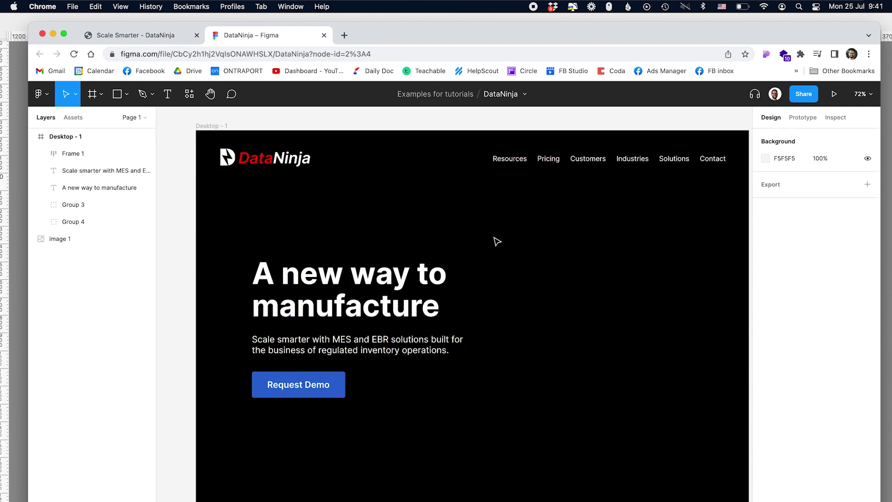
Paste the composite into the Desktop - 1 frame behind the text and logo, and scale it to fill the frame
{"action": "scroll", "coordinate": [494, 241], "scroll_direction": "down", "scroll_amount": 3}
{"action": "key", "text": "ctrl+v"}
{"action": "left_click_drag", "start_coordinate": [61, 136], "coordinate": [89, 220]}
{"action": "left_click_drag", "start_coordinate": [178, 169], "coordinate": [233, 215]}
{"action": "left_click_drag", "start_coordinate": [731, 481], "coordinate": [650, 436]}
{"action": "mouse_move", "coordinate": [512, 372]}
{"action": "left_mouse_down"}
{"action": "mouse_move", "coordinate": [534, 371]}
{"action": "mouse_move", "coordinate": [526, 371]}
{"action": "left_mouse_up"}
Move the headline, subtitle and Request Demo button together to X 58, in line with the logo
{"action": "left_click", "coordinate": [377, 311]}
{"action": "left_click", "coordinate": [375, 336], "text": "shift"}
{"action": "left_click", "coordinate": [365, 356], "text": "shift"}
{"action": "left_click_drag", "start_coordinate": [366, 356], "coordinate": [347, 357]}
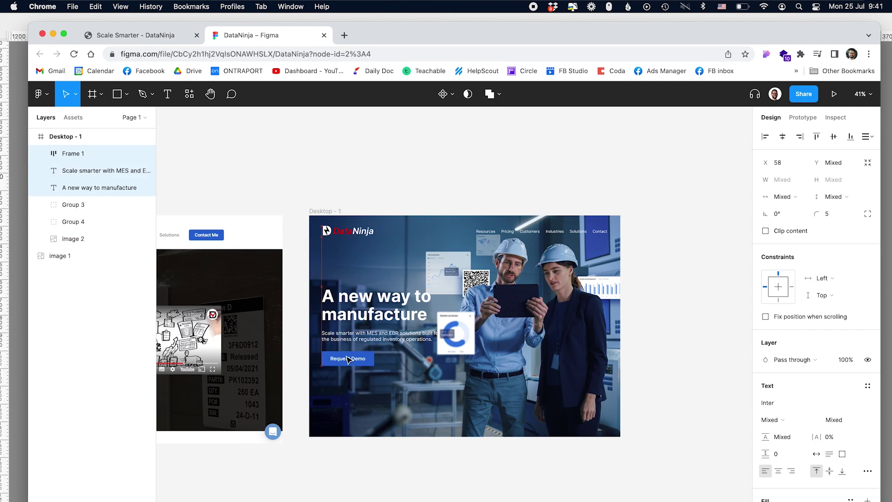
Shift the hero image slightly to the right within the frame and check the layout at 100% and 50% zoom
{"action": "left_click", "coordinate": [566, 320]}
{"action": "left_click_drag", "start_coordinate": [567, 338], "coordinate": [576, 338]}
{"action": "left_click", "coordinate": [562, 174]}
{"action": "key", "text": "shift+0"}
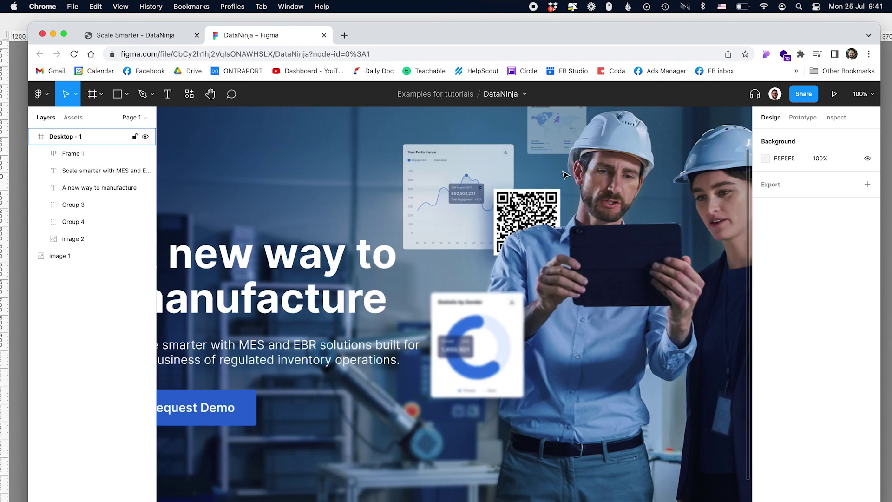
{"action": "key", "text": "minus"}
{"action": "scroll", "coordinate": [362, 164], "scroll_direction": "up", "scroll_amount": 1}
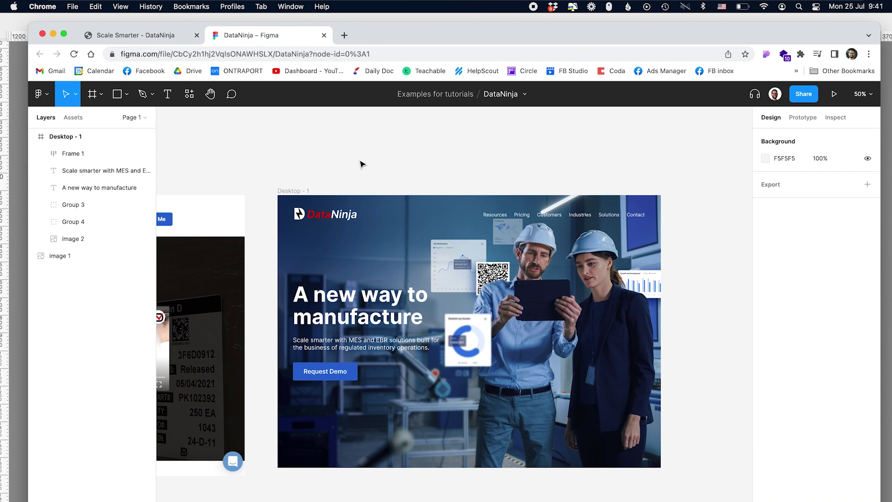
Resize the hero image to 1667 × 887 and align it with the frame's upper-left corner at X 0, Y 0
{"action": "left_click", "coordinate": [361, 197]}
{"action": "left_click", "coordinate": [389, 146]}
{"action": "left_click", "coordinate": [380, 258]}
{"action": "left_click_drag", "start_coordinate": [211, 470], "coordinate": [302, 420]}
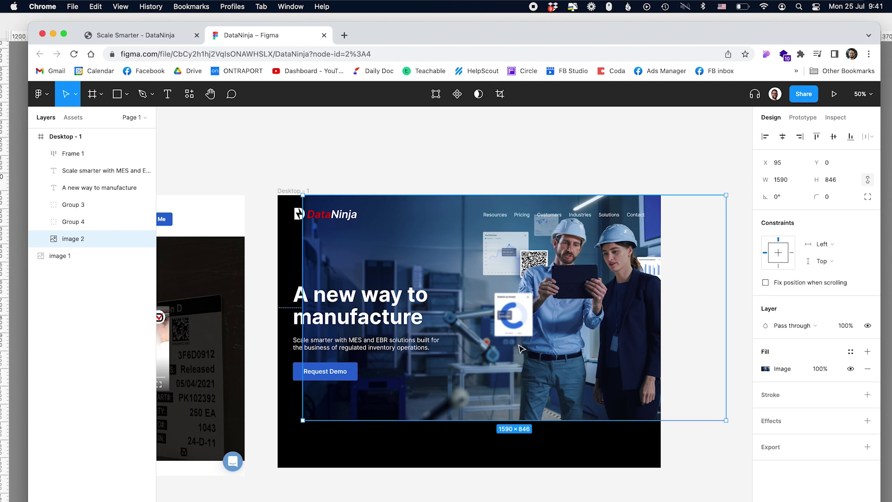
{"action": "left_click_drag", "start_coordinate": [520, 347], "coordinate": [495, 347]}
{"action": "left_click_drag", "start_coordinate": [701, 420], "coordinate": [722, 423]}
{"action": "left_click", "coordinate": [499, 94]}
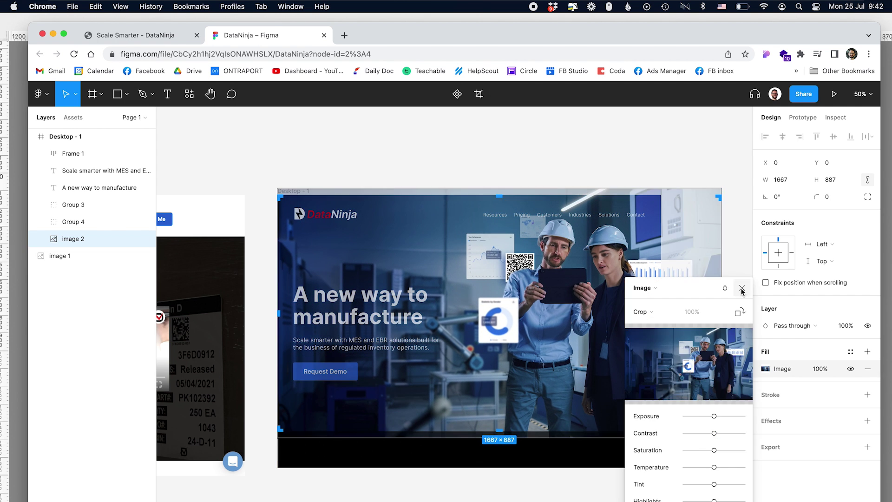
{"action": "left_click", "coordinate": [742, 288]}
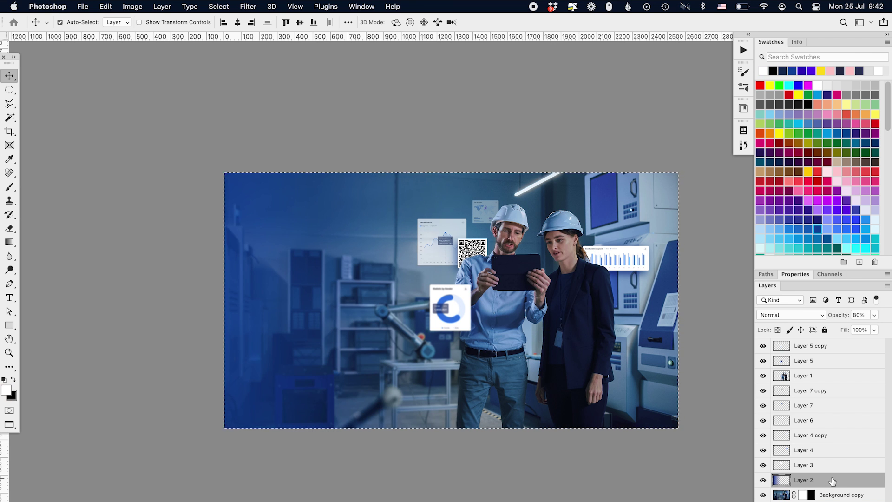
Scale the gradient on Layer 2 to about 114%, then strengthen it with a navy duplicate set to Multiply
{"action": "key", "text": "super+z"}
{"action": "key", "text": "super+t"}
{"action": "left_click_drag", "start_coordinate": [678, 300], "coordinate": [742, 296]}
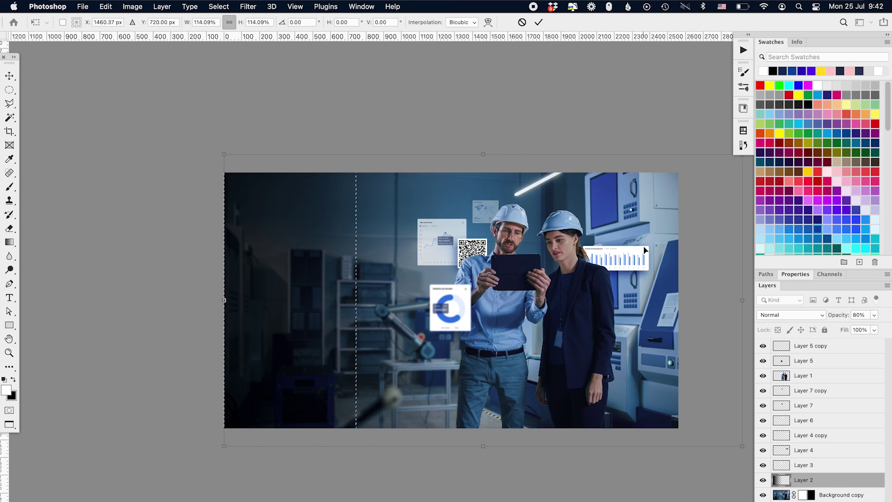
{"action": "left_click", "coordinate": [829, 220]}
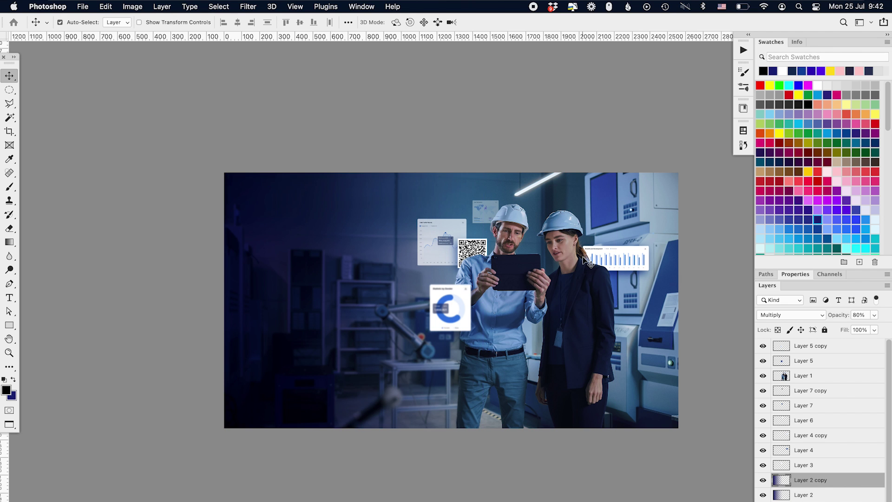
Copy the merged composite, switch to Figma, delete the old hero image and paste the new version
{"action": "key", "text": "super+a"}
{"action": "left_click", "coordinate": [105, 7]}
{"action": "left_click", "coordinate": [112, 90]}
{"action": "key", "text": "super+Tab"}
{"action": "left_click", "coordinate": [337, 204]}
{"action": "key", "text": "Delete"}
{"action": "key", "text": "super+v"}
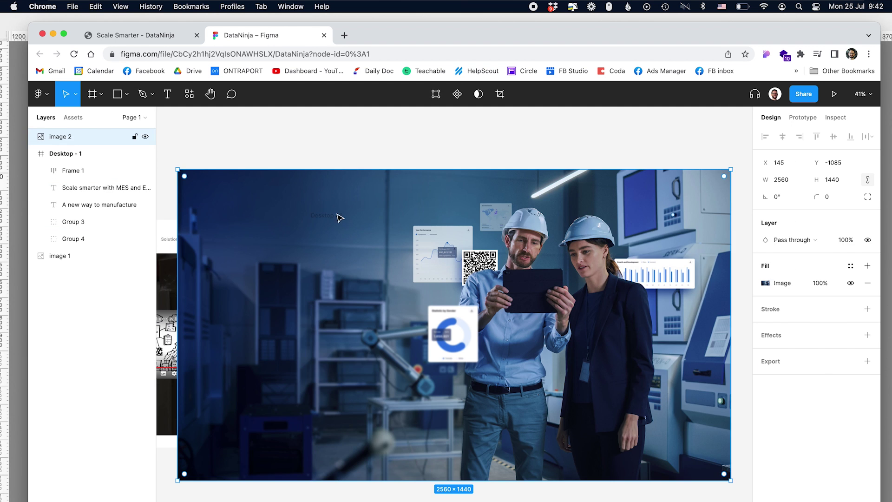
Place the pasted image behind all other layers in the Desktop - 1 frame and scale it to 1440 × 810 at X 0, Y 0
{"action": "left_click_drag", "start_coordinate": [64, 136], "coordinate": [68, 231]}
{"action": "left_click_drag", "start_coordinate": [177, 169], "coordinate": [288, 219]}
{"action": "left_click_drag", "start_coordinate": [267, 481], "coordinate": [311, 431]}
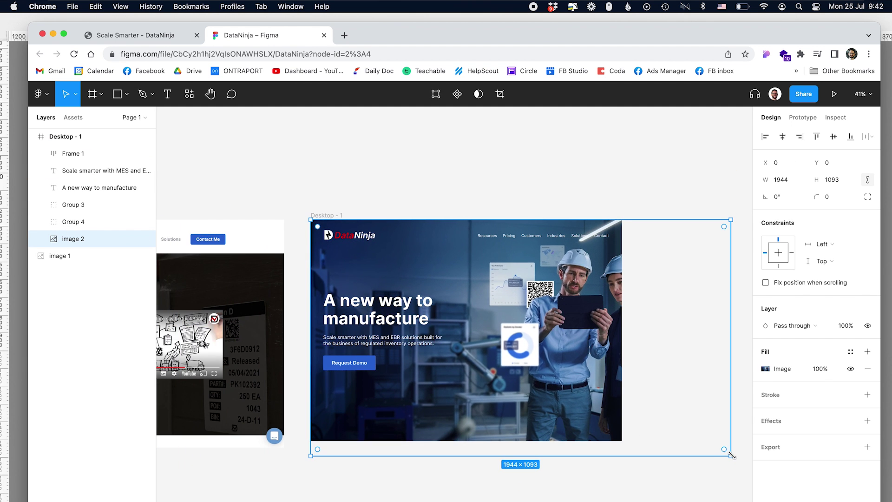
{"action": "left_click_drag", "start_coordinate": [731, 455], "coordinate": [622, 377]}
{"action": "left_click", "coordinate": [471, 190]}
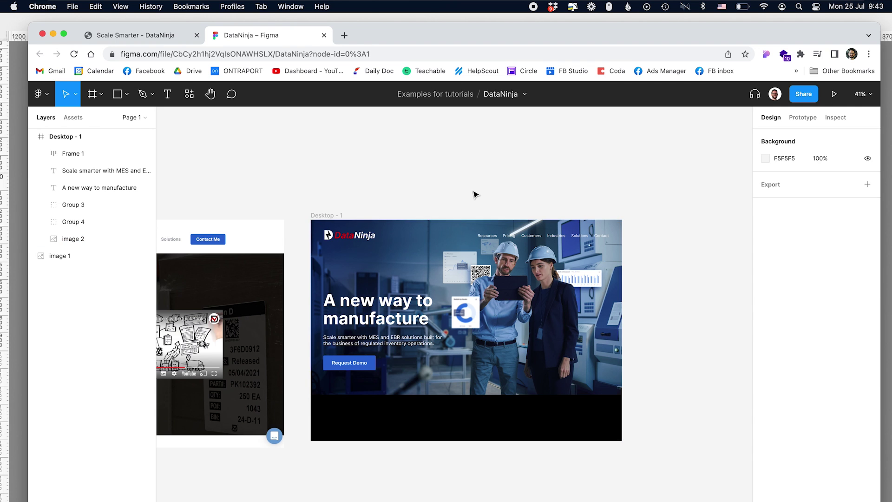
Switch to Photoshop and apply a Gaussian Blur of about 14.8 pixels to the factory background
{"action": "key", "text": "super+Tab"}
{"action": "left_click", "coordinate": [248, 6]}
{"action": "left_click", "coordinate": [251, 25]}
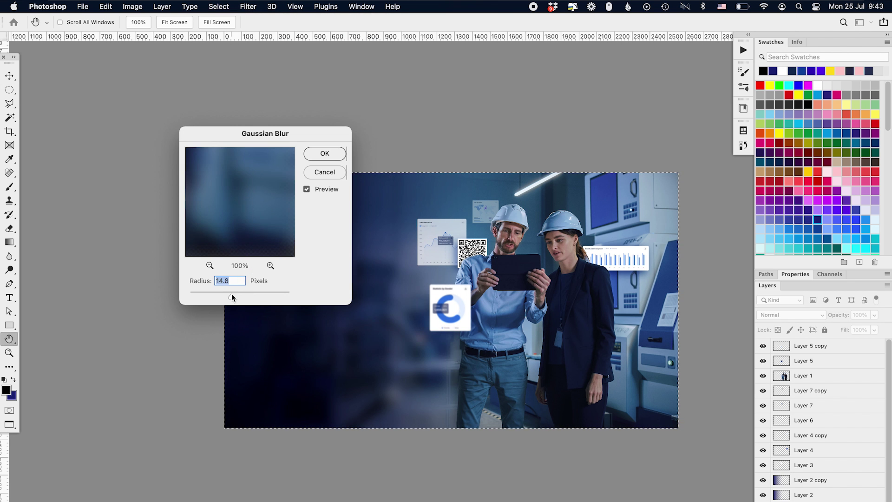
{"action": "key", "text": "Return"}
Copy the merged blurred composite and replace the hero image in Figma with it
{"action": "key", "text": "super+a"}
{"action": "left_click", "coordinate": [105, 6]}
{"action": "left_click", "coordinate": [113, 90]}
{"action": "key", "text": "super+Tab"}
{"action": "left_click", "coordinate": [541, 274]}
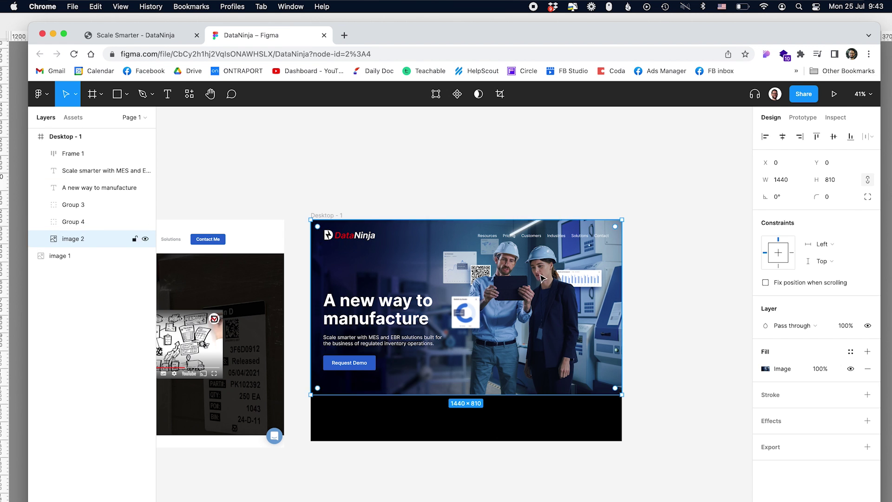
{"action": "key", "text": "Escape"}
Move the hero image down within the frame to leave an empty header band behind the logo and navigation links
{"action": "left_click_drag", "start_coordinate": [455, 270], "coordinate": [455, 290]}
{"action": "scroll", "coordinate": [453, 288], "scroll_direction": "up", "scroll_amount": 5}
{"action": "scroll", "coordinate": [446, 279], "scroll_direction": "down", "scroll_amount": 4}
{"action": "scroll", "coordinate": [265, 183], "scroll_direction": "left", "scroll_amount": 6}
{"action": "scroll", "coordinate": [265, 183], "scroll_direction": "right", "scroll_amount": 6}
Recolour the red part of the DataNinja logo white and scale the whole logo down
{"action": "left_click", "coordinate": [363, 240]}
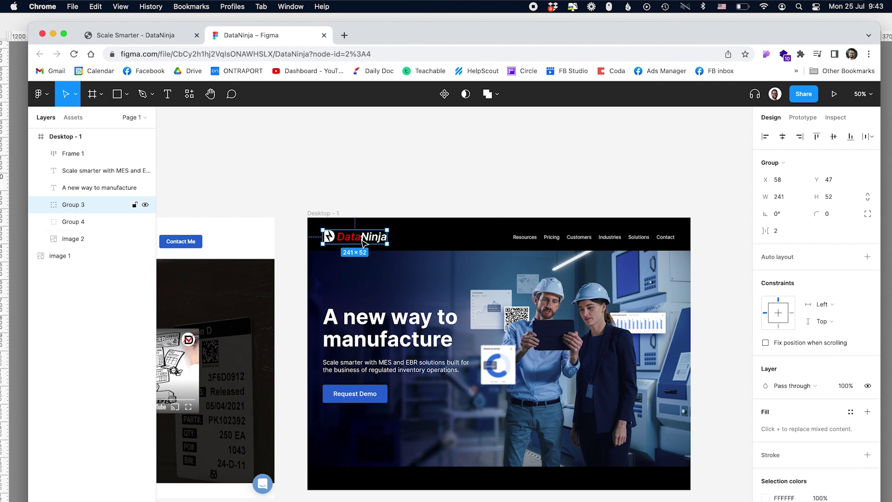
{"action": "double_click", "coordinate": [379, 240]}
{"action": "right_click", "coordinate": [373, 240]}
{"action": "left_click", "coordinate": [418, 372]}
{"action": "key", "text": "Escape"}
{"action": "left_click", "coordinate": [353, 237]}
{"action": "left_click_drag", "start_coordinate": [387, 243], "coordinate": [349, 227]}
Raise the navigation links in line with the logo and move the hero image up beneath the shallower header
{"action": "left_click", "coordinate": [666, 237]}
{"action": "key", "text": "shift+Up"}
{"action": "left_click", "coordinate": [449, 271]}
{"action": "left_click_drag", "start_coordinate": [450, 270], "coordinate": [451, 255]}
Fill the Desktop - 1 frame with navy 040A2F sampled from the hero image, and nudge the image down to Y 74
{"action": "left_click", "coordinate": [323, 213]}
{"action": "key", "text": "i"}
{"action": "left_click", "coordinate": [326, 246]}
{"action": "left_click", "coordinate": [418, 255]}
{"action": "key", "text": "Down"}
{"action": "key", "text": "Down"}
Move the headline, subtitle and Request Demo button up together
{"action": "left_click", "coordinate": [390, 326]}
{"action": "left_click", "coordinate": [374, 366], "text": "shift"}
{"action": "left_click", "coordinate": [361, 394], "text": "shift"}
{"action": "left_click_drag", "start_coordinate": [361, 394], "coordinate": [361, 383]}
{"action": "key", "text": "Escape"}
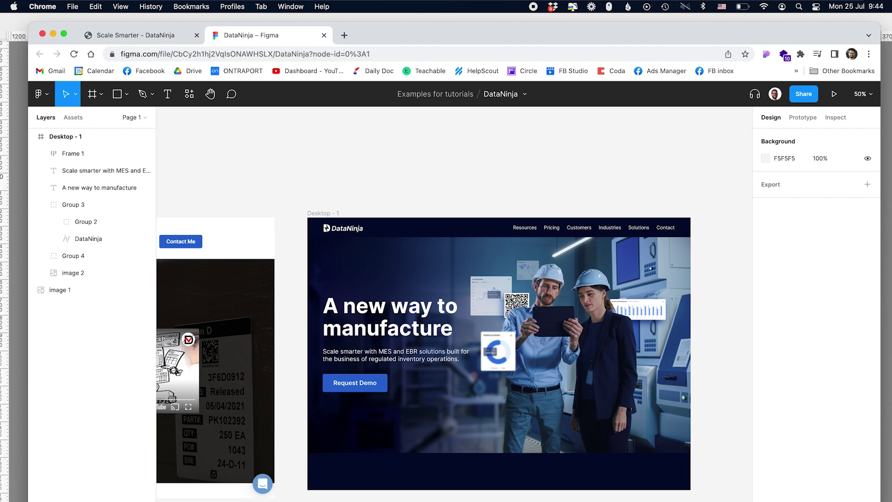
Check the header and hero layout at 100% zoom and widen the browser window
{"action": "key", "text": "plus"}
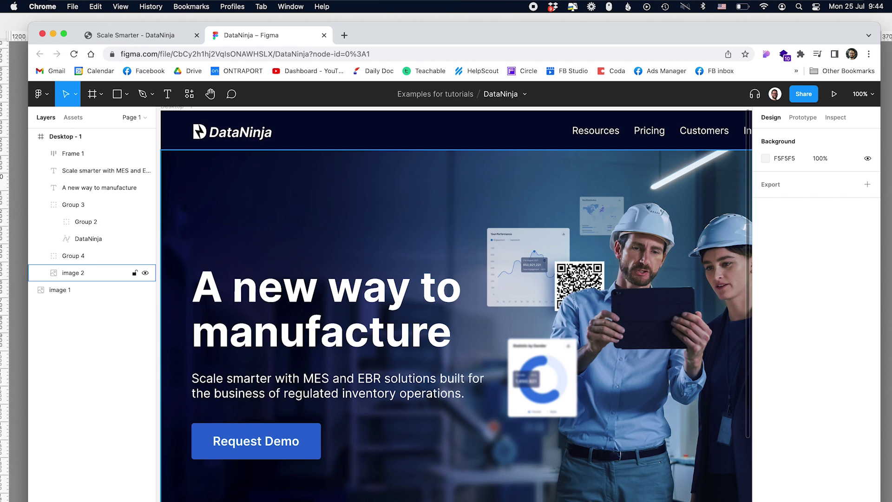
{"action": "key", "text": "minus"}
{"action": "double_click", "coordinate": [379, 387]}
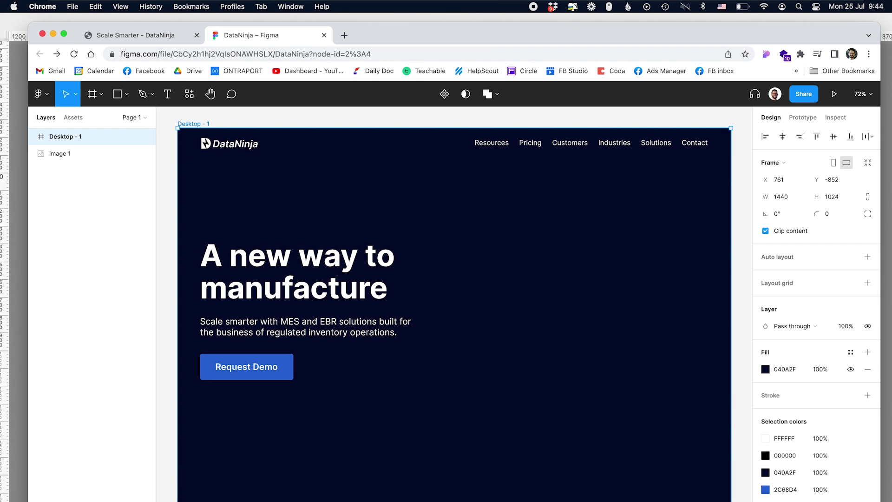
{"action": "left_click_drag", "start_coordinate": [880, 346], "coordinate": [891, 346]}
{"action": "scroll", "coordinate": [490, 343], "scroll_direction": "left", "scroll_amount": 1}
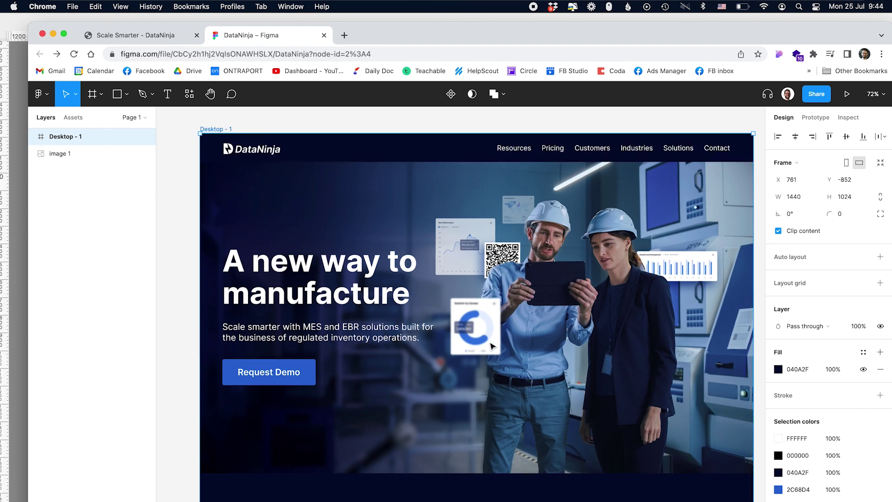
Duplicate the Request Demo button and place the copy beside it at X 321, Y 587
{"action": "scroll", "coordinate": [493, 347], "scroll_direction": "left", "scroll_amount": 3}
{"action": "scroll", "coordinate": [348, 369], "scroll_direction": "up", "scroll_amount": 10}
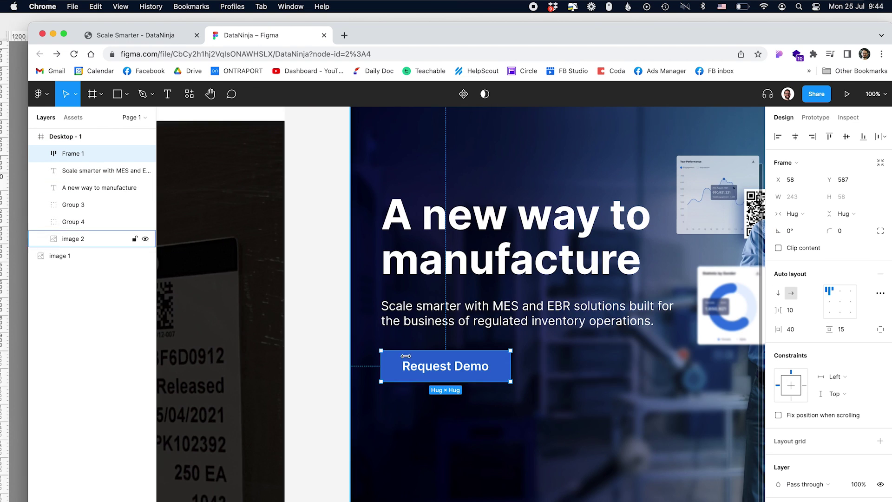
{"action": "left_click_drag", "start_coordinate": [418, 364], "coordinate": [558, 367]}
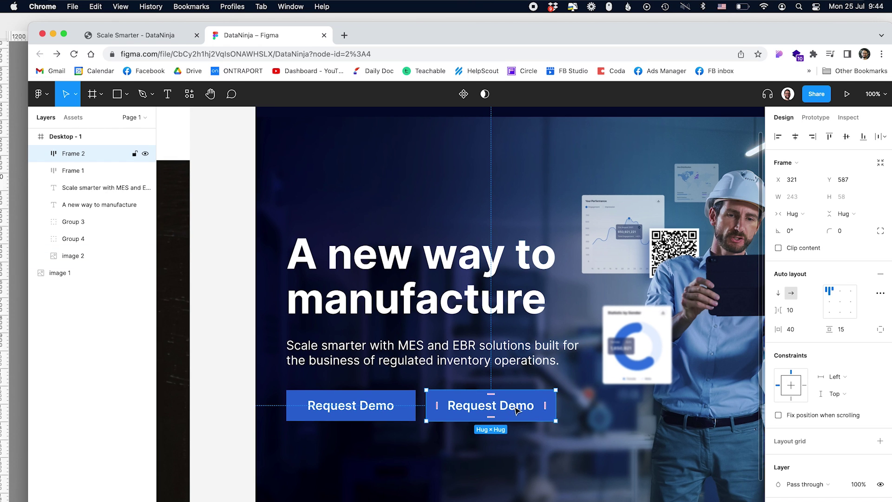
Change the duplicated button's label to "90 Sec Explainer"
{"action": "double_click", "coordinate": [515, 409]}
{"action": "type", "text": "V"}
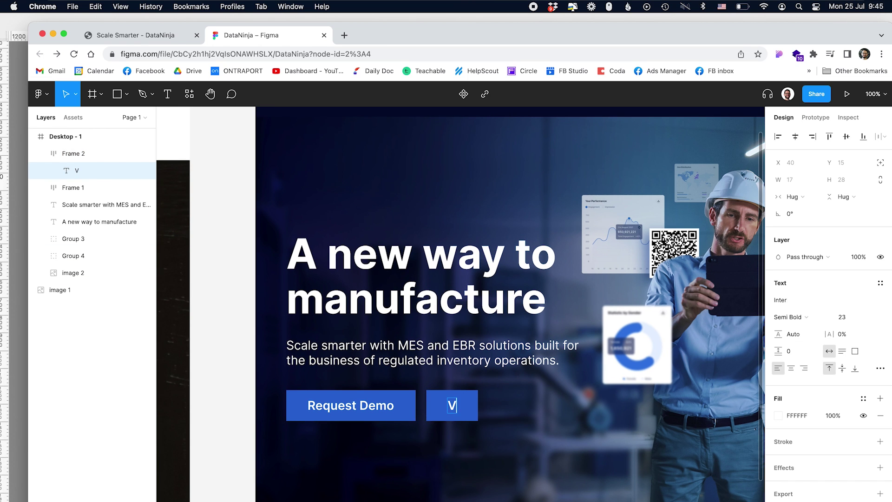
{"action": "key", "text": "BackSpace"}
{"action": "key", "text": "BackSpace"}
{"action": "key", "text": "Return"}
{"action": "key", "text": "BackSpace"}
{"action": "type", "text": "90 Sec Ex"}
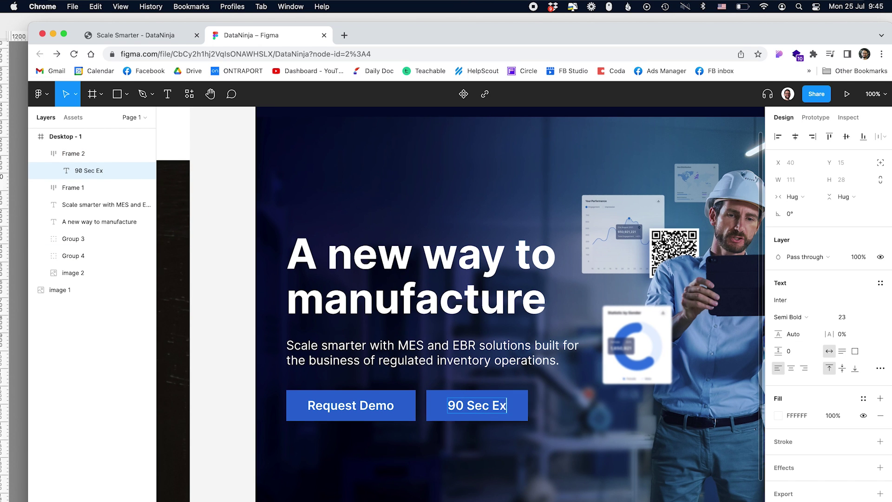
{"action": "type", "text": "plainer"}
{"action": "key", "text": "Escape"}
{"action": "key", "text": "Escape"}
Remove the 90 Sec Explainer button's fill and give it a white stroke
{"action": "left_click", "coordinate": [879, 484]}
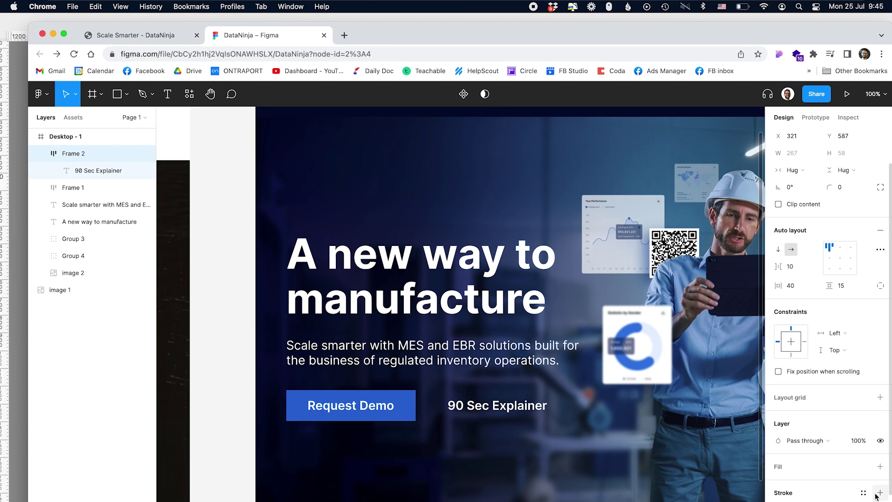
{"action": "left_click", "coordinate": [880, 492]}
{"action": "key", "text": "Escape"}
Draw a 25 × 25 triangle rotated to -90° as a play icon and insert it before the 90 Sec Explainer label
{"action": "left_click", "coordinate": [126, 94]}
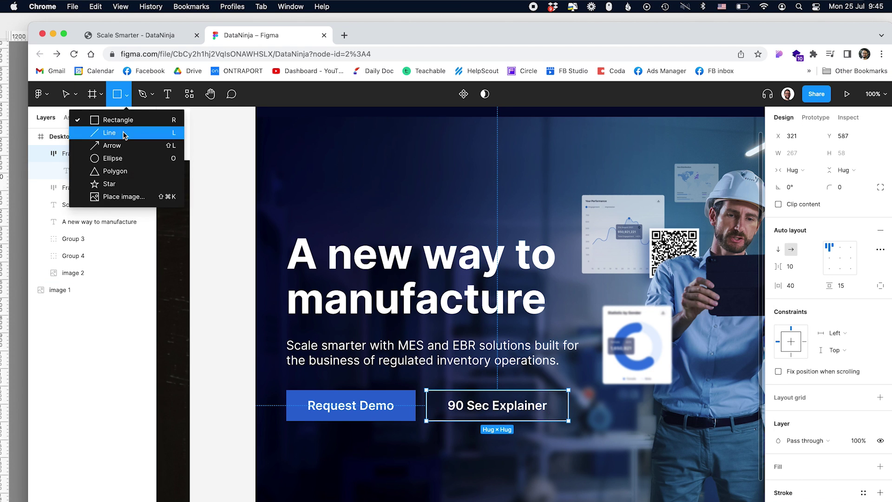
{"action": "left_click", "coordinate": [114, 171]}
{"action": "left_click_drag", "start_coordinate": [324, 193], "coordinate": [453, 405]}
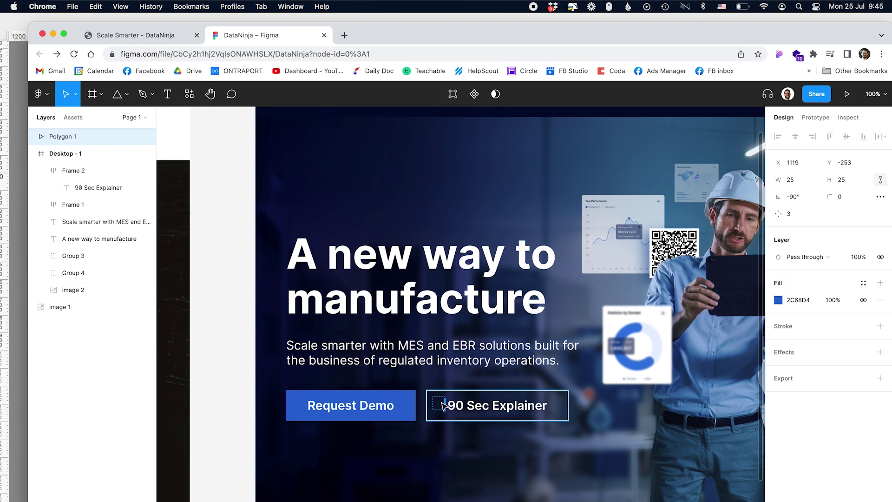
Set the 90 Sec Explainer button's left padding to 20 and the gap between icon and label to 16
{"action": "left_click", "coordinate": [880, 346]}
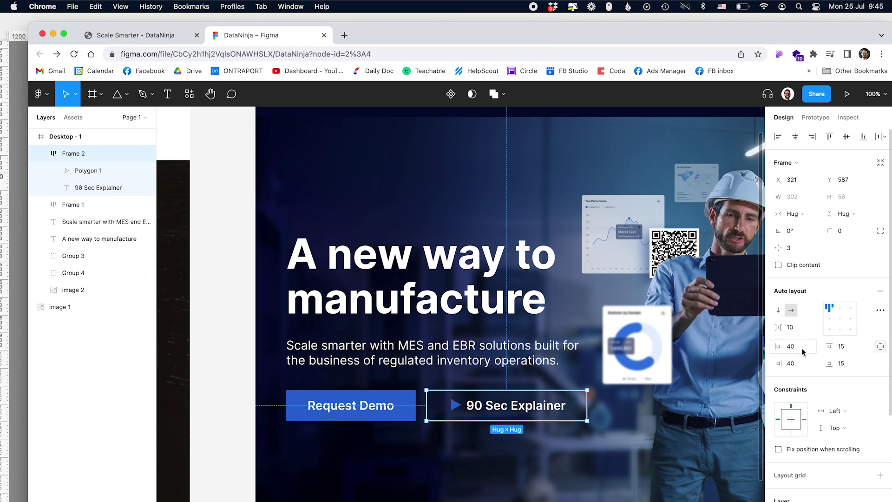
{"action": "left_click", "coordinate": [803, 349]}
{"action": "type", "text": "20"}
{"action": "key", "text": "Return"}
{"action": "left_click_drag", "start_coordinate": [452, 405], "coordinate": [458, 405]}
Change the play icon's fill to white
{"action": "double_click", "coordinate": [444, 405]}
{"action": "left_click", "coordinate": [779, 318]}
{"action": "left_click", "coordinate": [638, 293]}
{"action": "left_click", "coordinate": [593, 320]}
{"action": "left_click", "coordinate": [453, 408]}
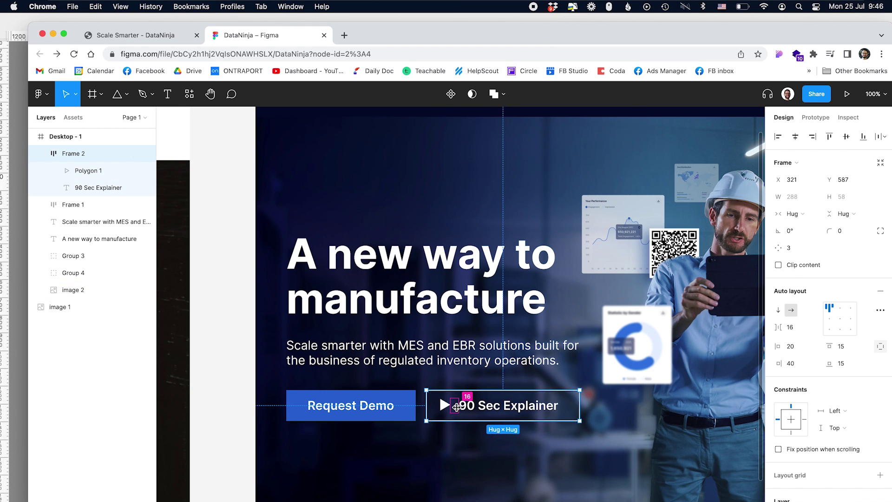
Reduce the hero image's height from its lower edge to leave a deeper navy strip beneath it
{"action": "left_click", "coordinate": [432, 481]}
{"action": "key", "text": "minus"}
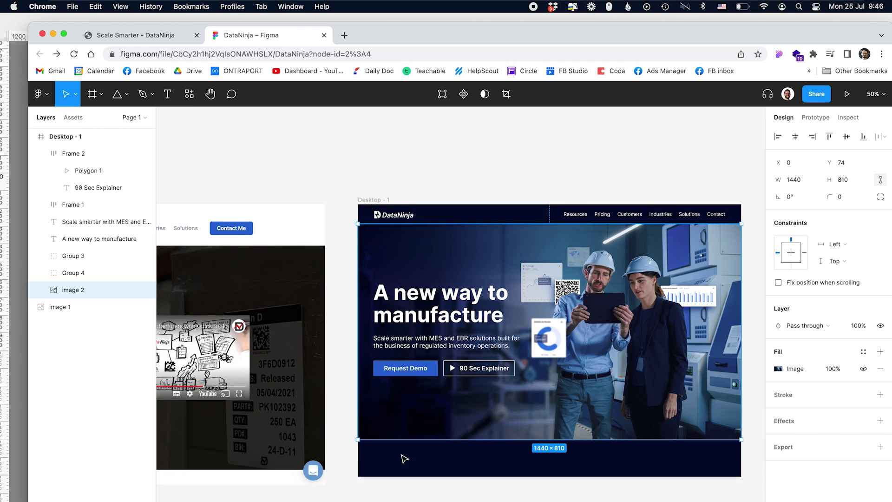
{"action": "left_click", "coordinate": [402, 458]}
{"action": "scroll", "coordinate": [536, 175], "scroll_direction": "right", "scroll_amount": 3}
{"action": "left_click", "coordinate": [339, 360]}
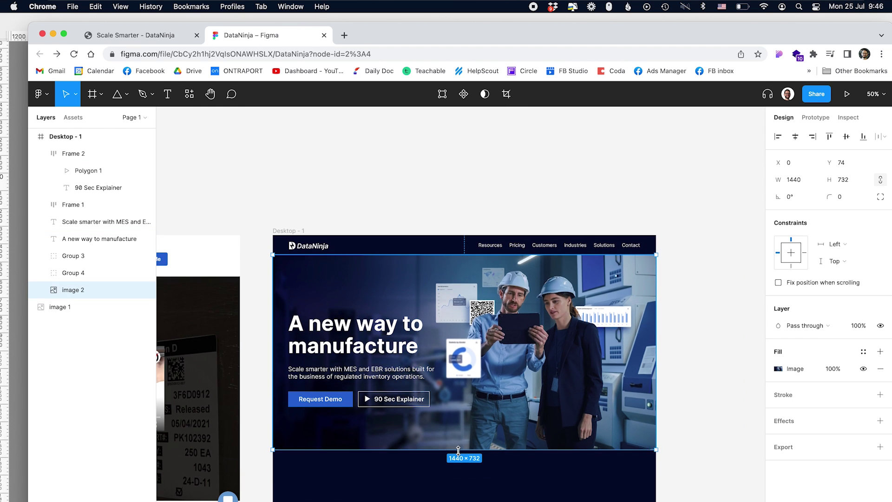
Capture the client logos under "Trusted with Traceability" on the DataNinja website and switch to Photoshop
{"action": "left_click", "coordinate": [138, 37]}
{"action": "scroll", "coordinate": [252, 296], "scroll_direction": "up", "scroll_amount": 10}
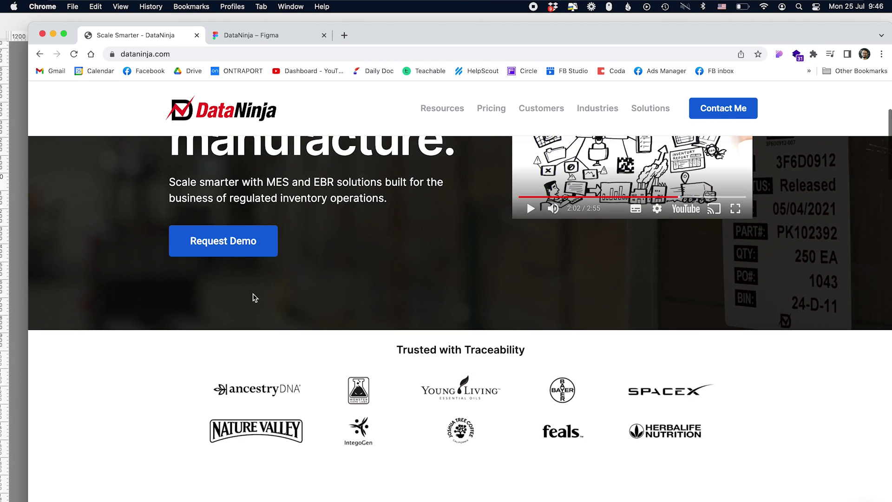
{"action": "key", "text": "super+shift+4"}
{"action": "left_click_drag", "start_coordinate": [186, 364], "coordinate": [744, 486]}
{"action": "key", "text": "super+Tab"}
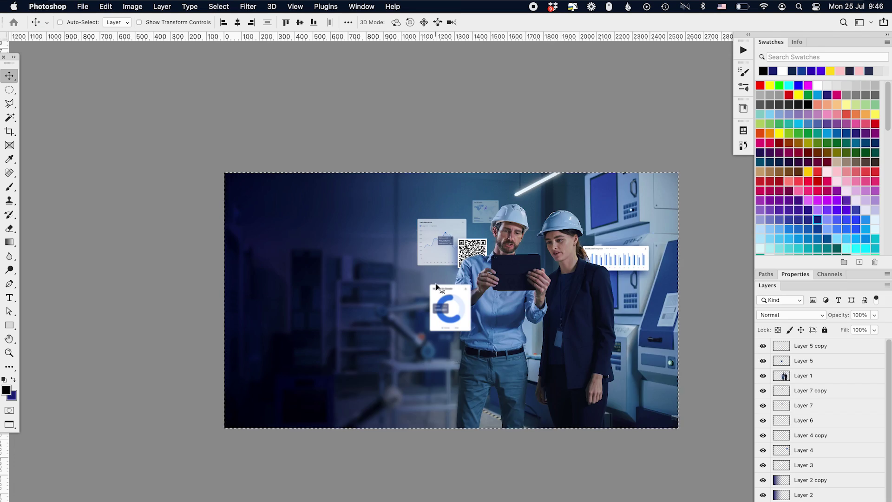
Paste the logo capture into a new document and invert it to white logos on black
{"action": "key", "text": "super+n"}
{"action": "key", "text": "Return"}
{"action": "key", "text": "super+v"}
{"action": "key", "text": "Return"}
{"action": "key", "text": "super+i"}
{"action": "key", "text": "m"}
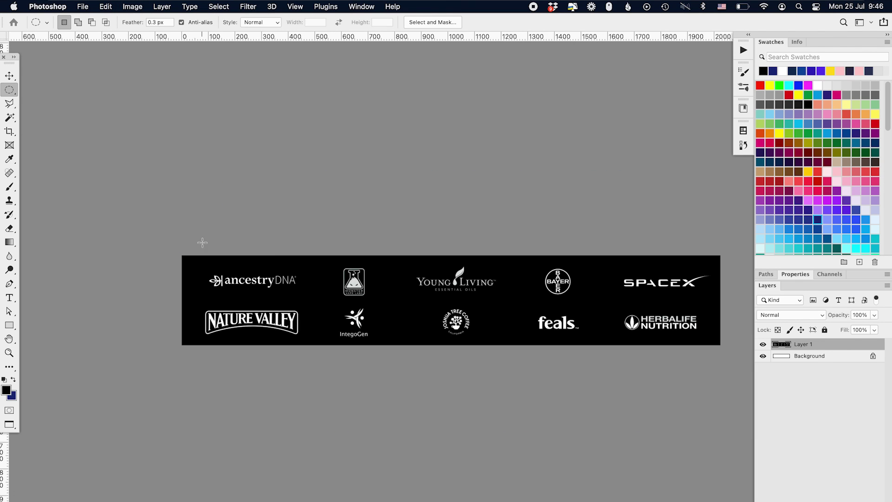
Select the logos with Color Range at fuzziness 33 and copy them to a new layer
{"action": "left_click", "coordinate": [218, 7]}
{"action": "left_click", "coordinate": [224, 111]}
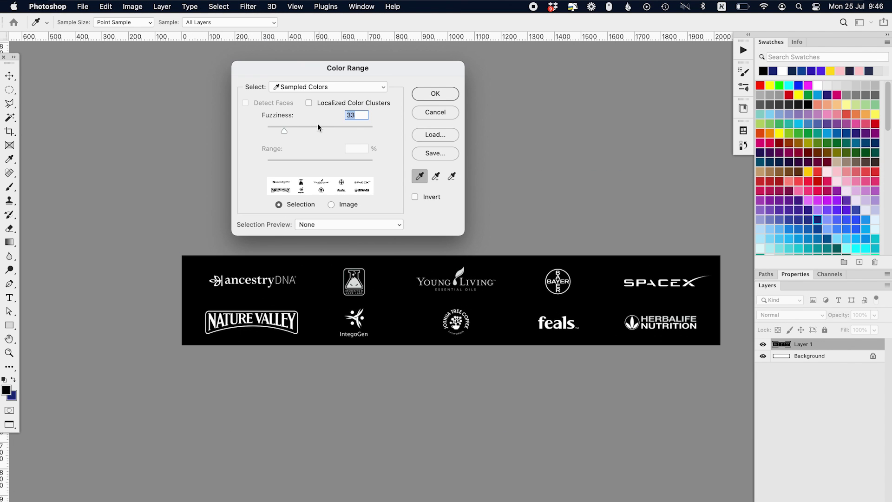
{"action": "left_click", "coordinate": [437, 91]}
{"action": "key", "text": "super+j"}
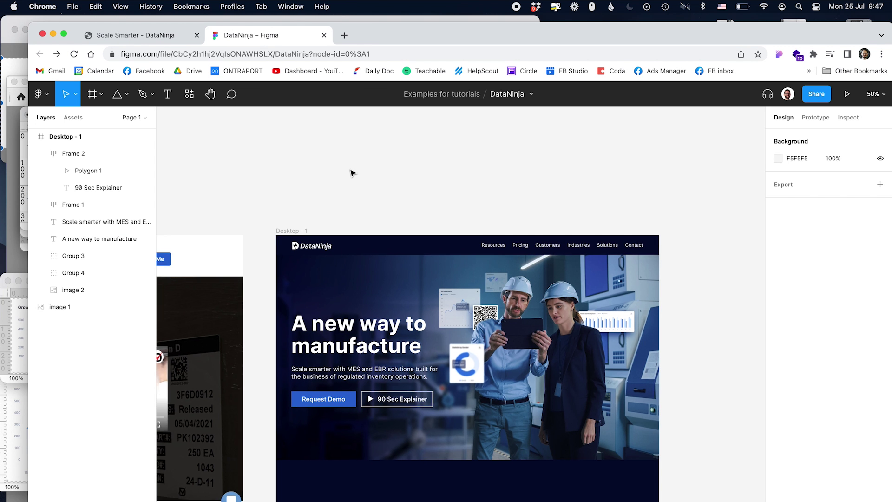
Paste the row of white logos into Figma below the hero, scale it to 872 × 51, and extend the hero image downward
{"action": "key", "text": "super+v"}
{"action": "scroll", "coordinate": [552, 409], "scroll_direction": "down", "scroll_amount": 3}
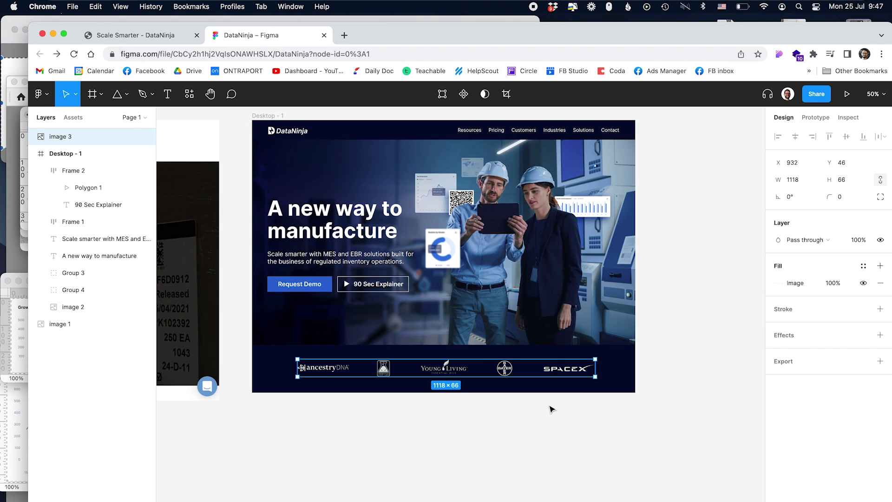
{"action": "left_click_drag", "start_coordinate": [595, 378], "coordinate": [485, 383]}
{"action": "left_click", "coordinate": [519, 339]}
{"action": "key", "text": "super+plus"}
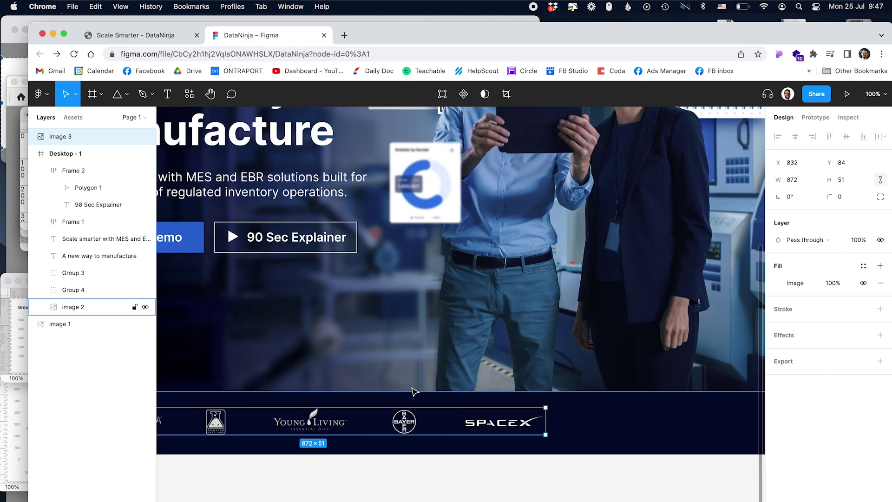
Duplicate the subtitle text into the logo strip and change its wording to "Trusted By"
{"action": "scroll", "coordinate": [392, 301], "scroll_direction": "left", "scroll_amount": 5}
{"action": "left_click", "coordinate": [393, 301]}
{"action": "scroll", "coordinate": [393, 301], "scroll_direction": "up", "scroll_amount": 1}
{"action": "key", "text": "super+d"}
{"action": "left_click_drag", "start_coordinate": [466, 141], "coordinate": [466, 362]}
{"action": "double_click", "coordinate": [466, 363]}
{"action": "type", "text": "Trusted By"}
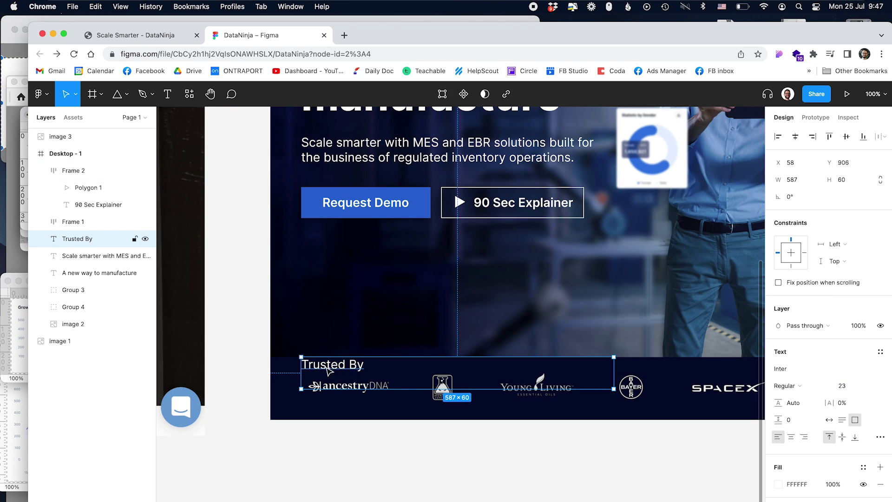
Set the "Trusted By" text size to 18
{"action": "double_click", "coordinate": [329, 371]}
{"action": "left_click", "coordinate": [844, 386]}
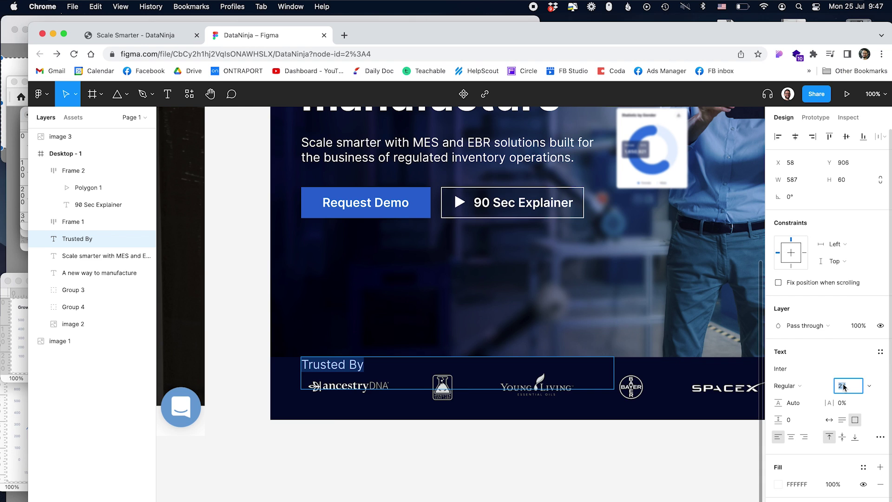
{"action": "type", "text": "18"}
{"action": "key", "text": "Return"}
{"action": "key", "text": "Escape"}
Shrink the "Trusted By" text box to its wording and arrange it and the logo row side by side in the strip
{"action": "double_click", "coordinate": [613, 376]}
{"action": "key", "text": "super+minus"}
{"action": "scroll", "coordinate": [441, 394], "scroll_direction": "right", "scroll_amount": 2}
{"action": "left_click", "coordinate": [325, 417]}
{"action": "left_click_drag", "start_coordinate": [324, 417], "coordinate": [381, 416]}
{"action": "left_click_drag", "start_coordinate": [316, 400], "coordinate": [319, 414]}
{"action": "key", "text": "Up"}
{"action": "left_click_drag", "start_coordinate": [384, 413], "coordinate": [313, 411]}
{"action": "left_click", "coordinate": [311, 410]}
Give "Trusted By" a bolder font weight and nudge it down in line with the logos
{"action": "left_click", "coordinate": [792, 386]}
{"action": "left_click", "coordinate": [802, 411]}
{"action": "left_click", "coordinate": [313, 439]}
{"action": "key", "text": "Down"}
{"action": "key", "text": "Down"}
{"action": "key", "text": "Down"}
{"action": "key", "text": "Down"}
{"action": "key", "text": "Escape"}
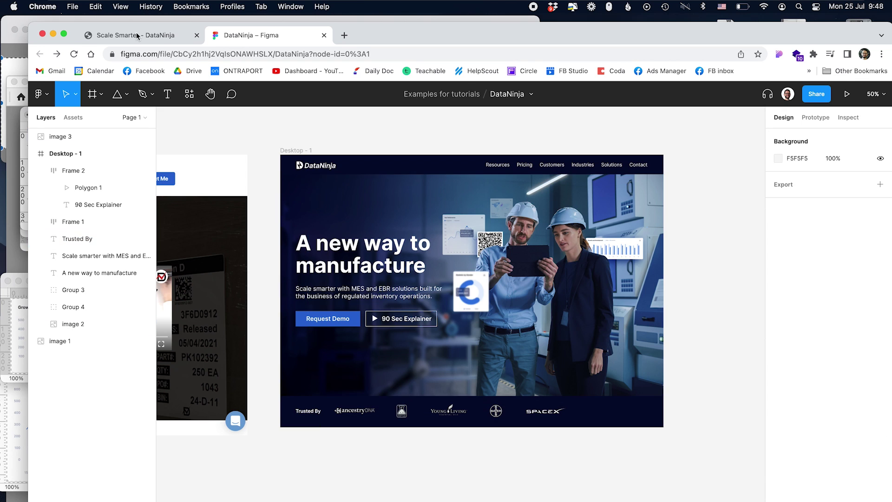
Copy the Nature Valley logo from Photoshop into the Figma frame, scale it to 149 × 38 and place it after the SpaceX logo
{"action": "key", "text": "super+Tab"}
{"action": "key", "text": "super+c"}
{"action": "key", "text": "super+Tab"}
{"action": "key", "text": "super+v"}
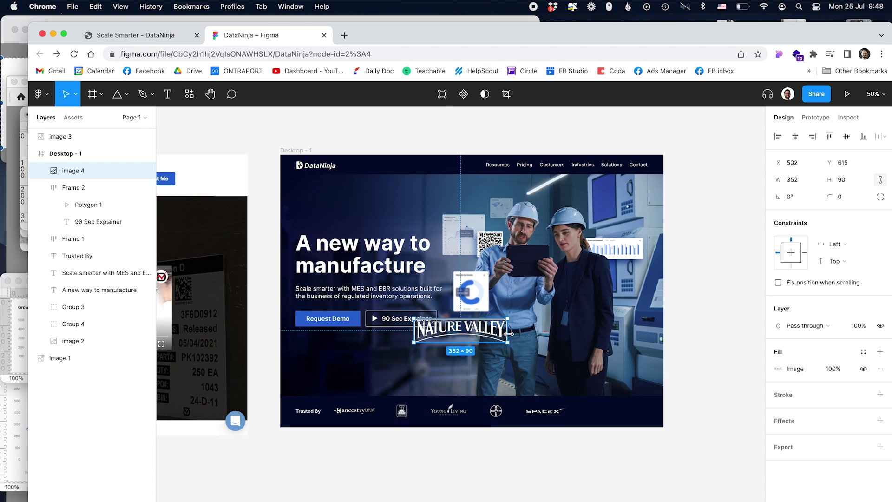
{"action": "left_click_drag", "start_coordinate": [460, 329], "coordinate": [575, 382]}
{"action": "left_click_drag", "start_coordinate": [526, 369], "coordinate": [618, 410]}
{"action": "scroll", "coordinate": [617, 410], "scroll_direction": "up", "scroll_amount": 3}
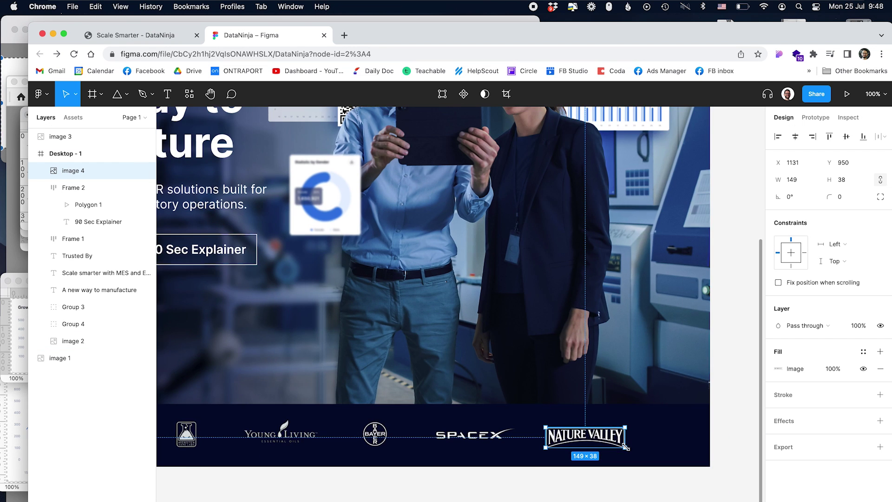
Scale the Nature Valley logo down to 134 × 34 in the client-logo strip
{"action": "left_click_drag", "start_coordinate": [629, 447], "coordinate": [619, 447]}
{"action": "scroll", "coordinate": [620, 447], "scroll_direction": "down", "scroll_amount": 3}
{"action": "left_click_drag", "start_coordinate": [557, 421], "coordinate": [556, 421]}
{"action": "left_click", "coordinate": [486, 449]}
Style the Contact navigation item as a blue-filled auto layout button with horizontal and vertical padding of 10
{"action": "double_click", "coordinate": [592, 171]}
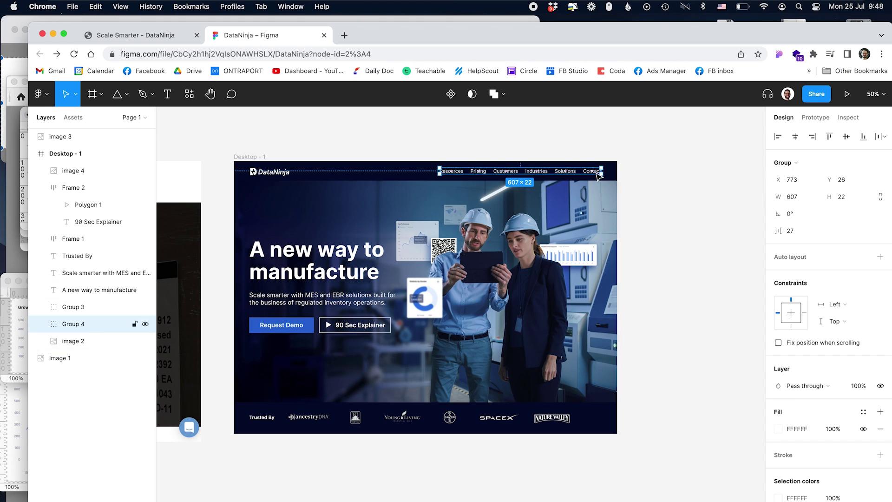
{"action": "left_click", "coordinate": [778, 437]}
{"action": "left_click", "coordinate": [689, 499]}
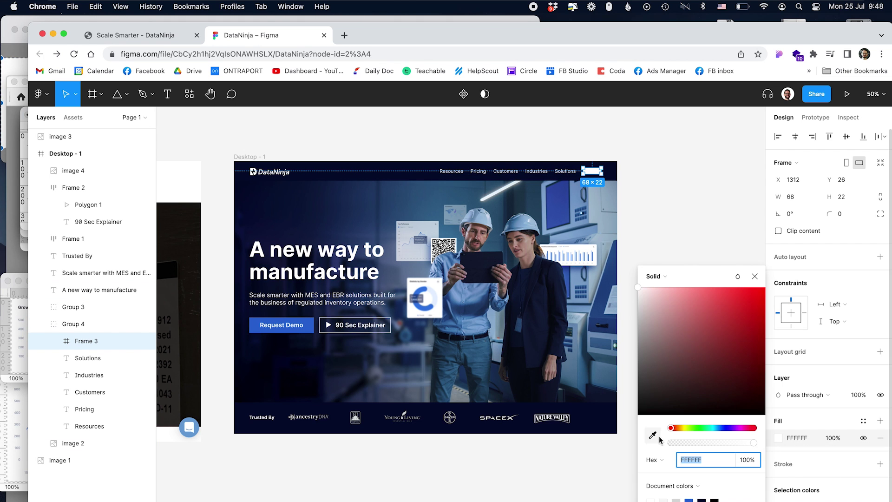
{"action": "left_click", "coordinate": [877, 262]}
{"action": "left_click", "coordinate": [793, 328]}
{"action": "type", "text": "10"}
{"action": "key", "text": "Tab"}
{"action": "type", "text": "10"}
{"action": "key", "text": "Return"}
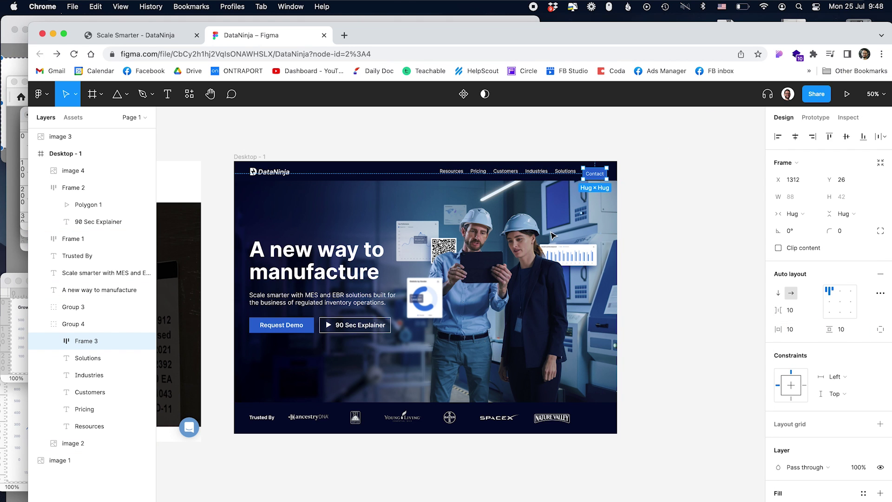
Align the navigation items vertically with the Contact button and move the Nature Valley logo to X 1266, beneath that button
{"action": "left_click", "coordinate": [122, 426], "text": "shift"}
{"action": "left_click", "coordinate": [73, 324]}
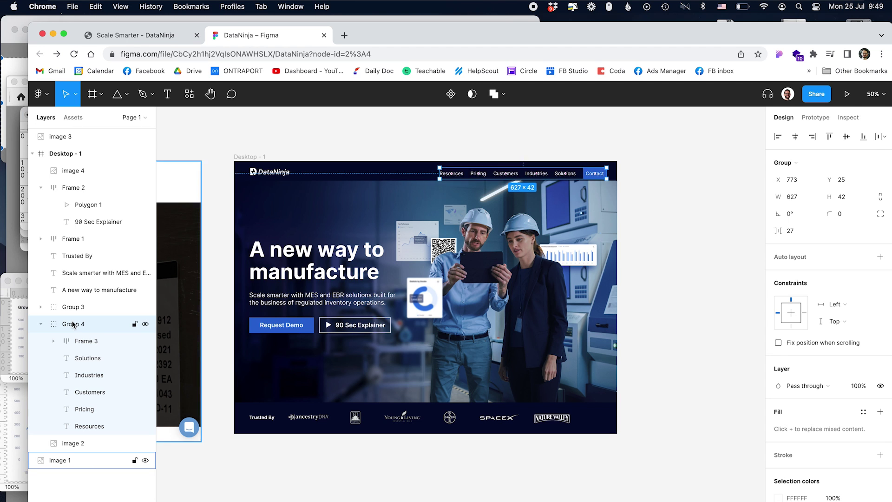
{"action": "left_click", "coordinate": [73, 170]}
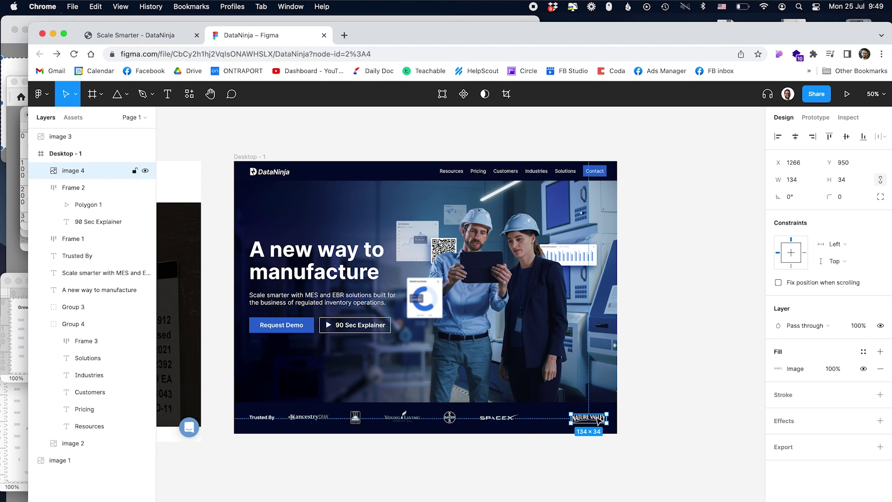
Copy the Feals logo from Photoshop into the Figma frame and place it between the SpaceX and Nature Valley logos
{"action": "key", "text": "super+Tab"}
{"action": "left_click_drag", "start_coordinate": [435, 216], "coordinate": [435, 217]}
{"action": "key", "text": "super+c"}
{"action": "key", "text": "super+Tab"}
{"action": "left_click", "coordinate": [576, 421]}
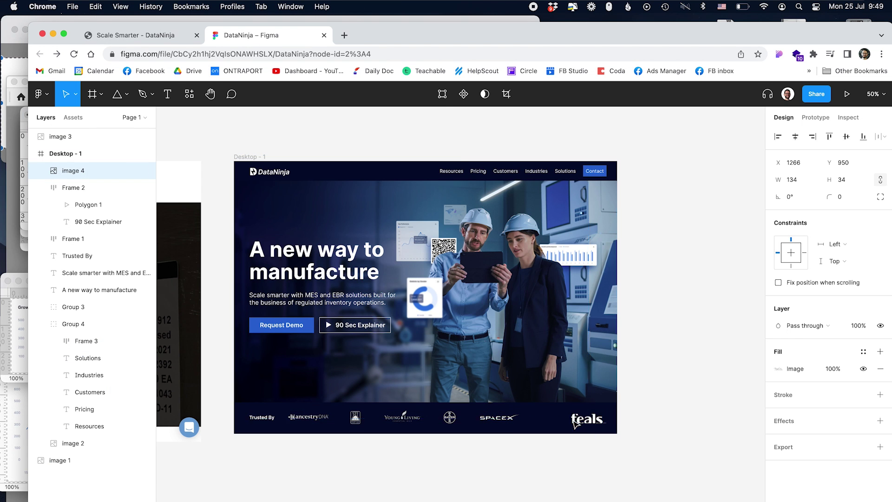
{"action": "left_click", "coordinate": [532, 454]}
{"action": "key", "text": "super+v"}
{"action": "left_click_drag", "start_coordinate": [462, 333], "coordinate": [552, 422]}
{"action": "key", "text": "plus"}
{"action": "key", "text": "plus"}
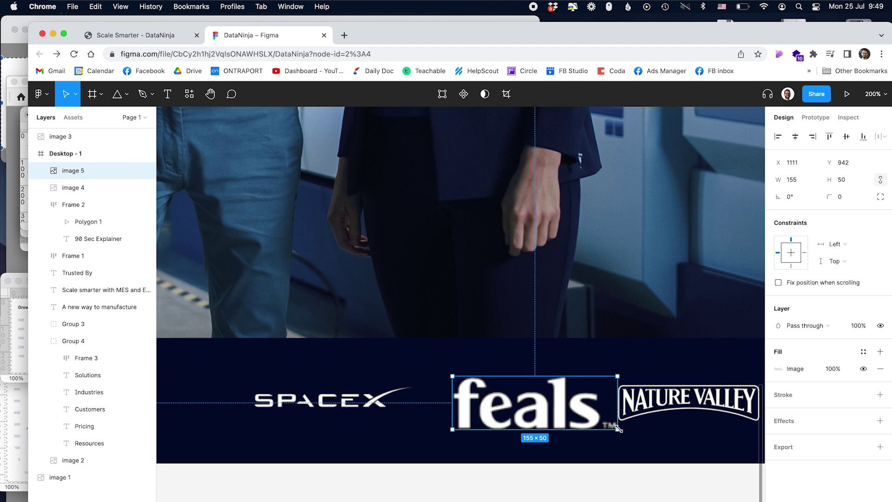
Scale the Feals logo to 67 × 22 and position it in line with the other client logos
{"action": "left_click_drag", "start_coordinate": [617, 430], "coordinate": [519, 402]}
{"action": "key", "text": "minus"}
{"action": "scroll", "coordinate": [520, 407], "scroll_direction": "down", "scroll_amount": 5}
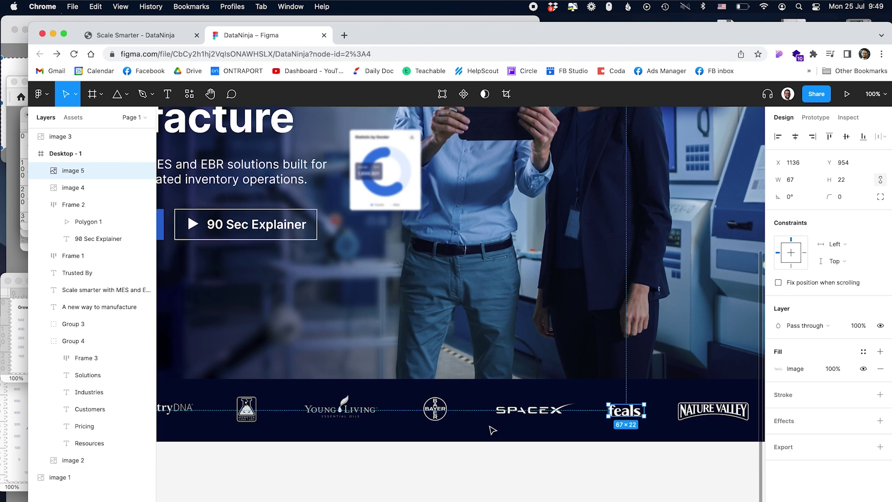
Group the headline, subheading and both call-to-action buttons, and move the group lower in the hero
{"action": "key", "text": "Escape"}
{"action": "left_click_drag", "start_coordinate": [260, 254], "coordinate": [422, 344]}
{"action": "left_click", "coordinate": [423, 353], "text": "shift"}
{"action": "key", "text": "super+g"}
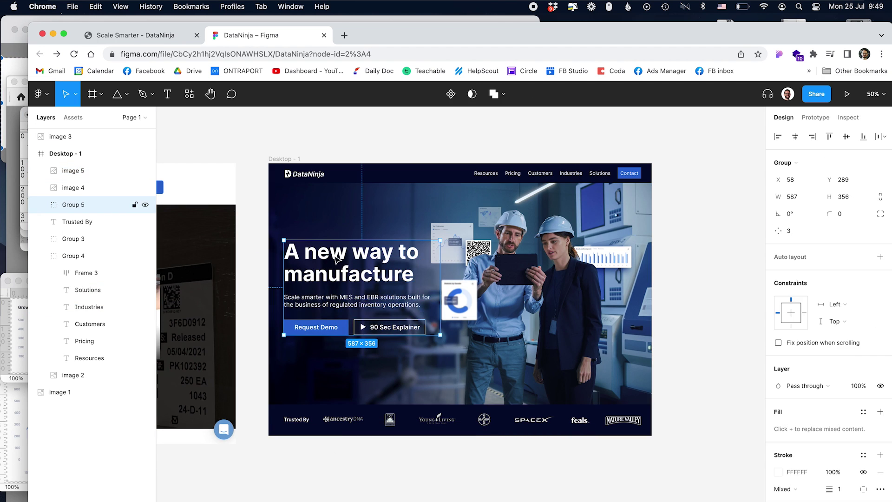
{"action": "left_click_drag", "start_coordinate": [353, 274], "coordinate": [353, 297]}
Enlarge the hero background photo so the two workers appear bigger and further to the right
{"action": "left_click", "coordinate": [628, 202]}
{"action": "double_click", "coordinate": [628, 203]}
{"action": "left_click", "coordinate": [757, 299]}
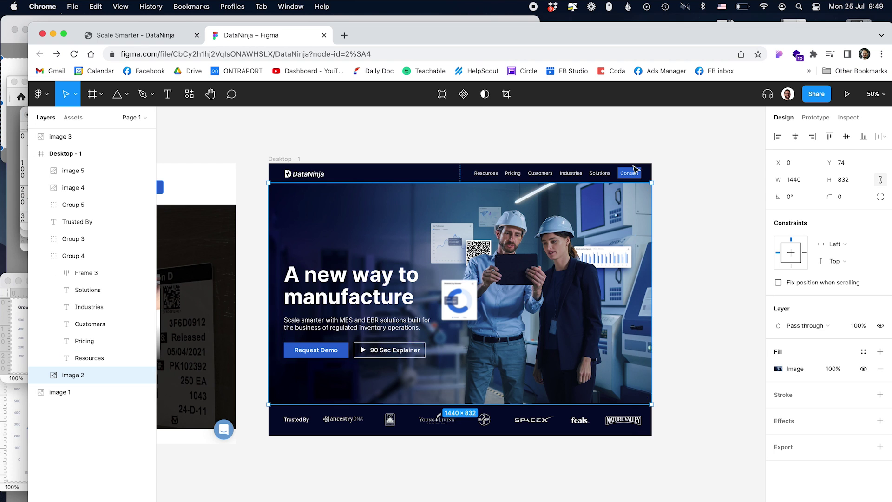
{"action": "left_click_drag", "start_coordinate": [652, 183], "coordinate": [635, 176]}
{"action": "left_click", "coordinate": [681, 177]}
Select the 90 Sec Explainer button frame inside the grouped hero content
{"action": "left_click", "coordinate": [627, 151]}
{"action": "scroll", "coordinate": [627, 151], "scroll_direction": "up", "scroll_amount": 2}
{"action": "double_click", "coordinate": [427, 381]}
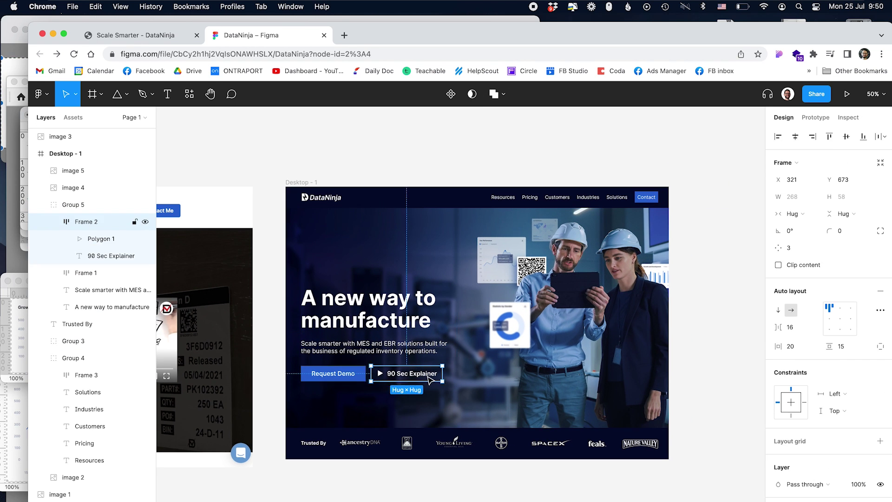